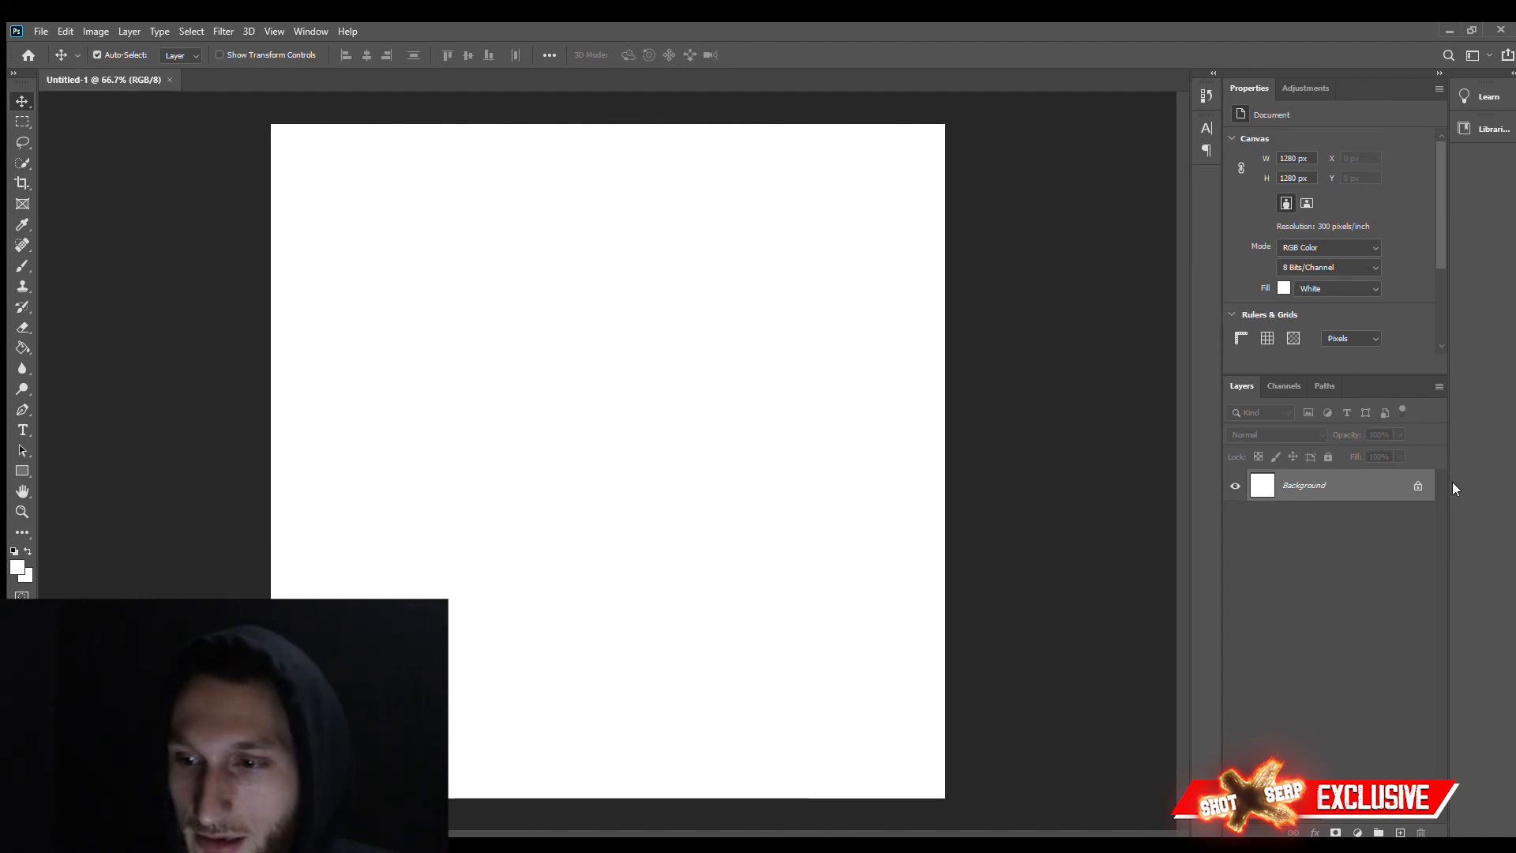
# - Unlock the Background layer and toggle its visibility to check the transparency beneath it, leaving it shown
pyautogui.click(1416, 487)
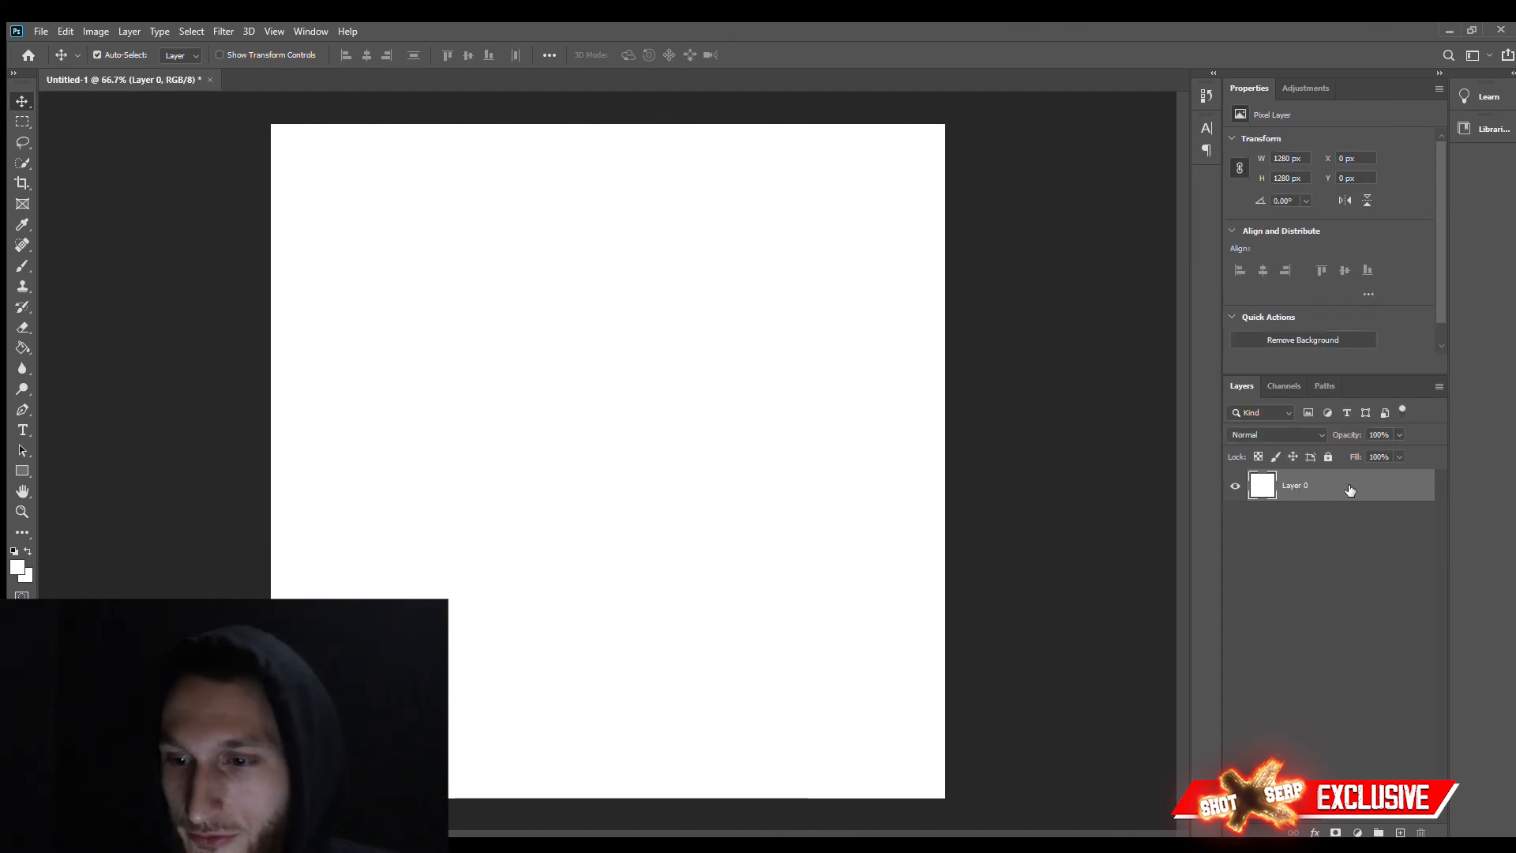
pyautogui.click(1236, 486)
pyautogui.click(1236, 485)
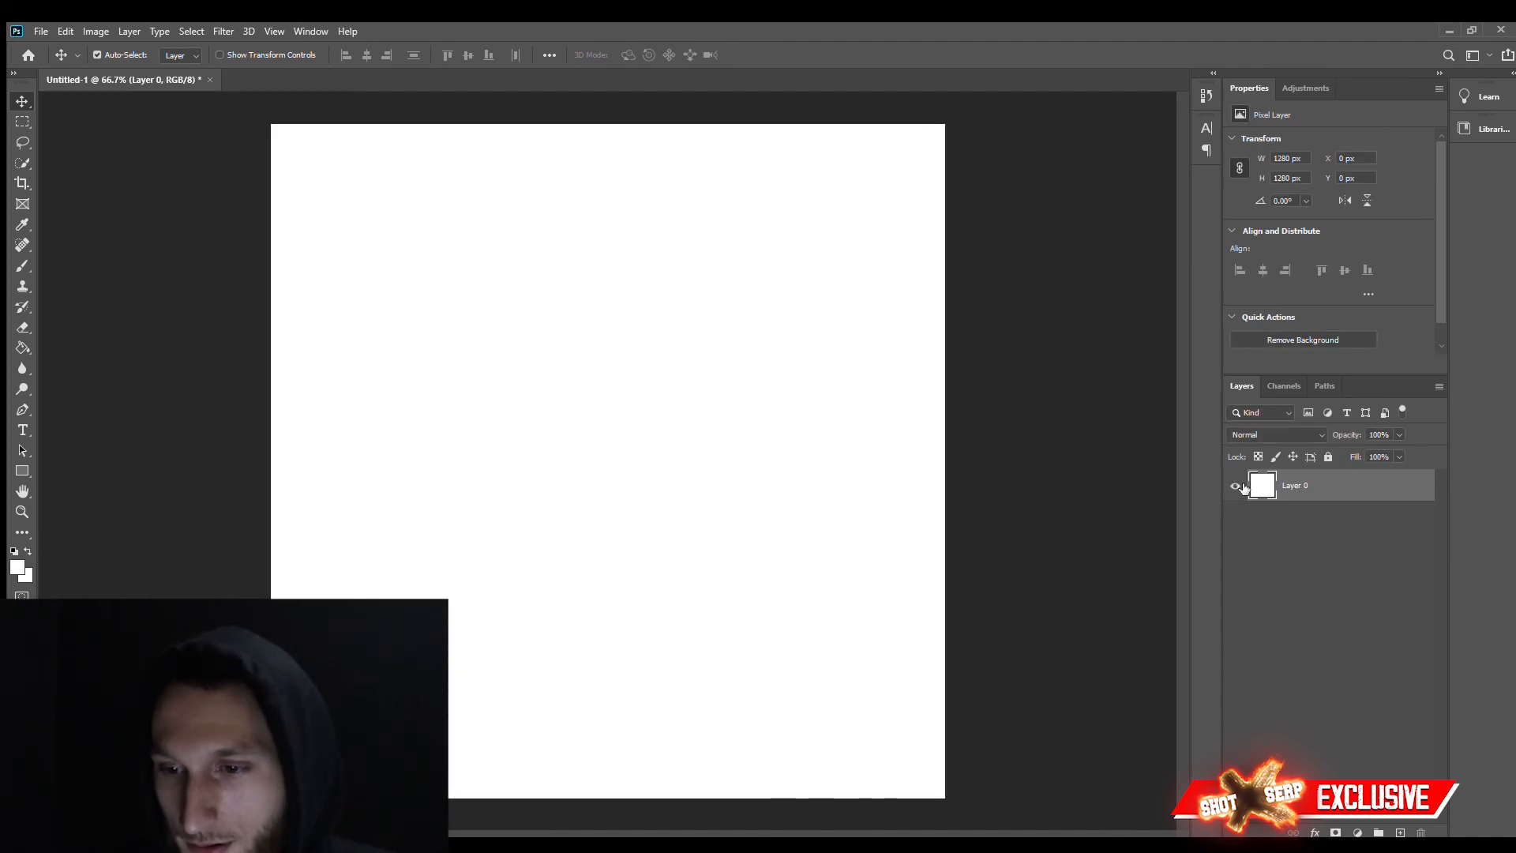
pyautogui.click(1236, 487)
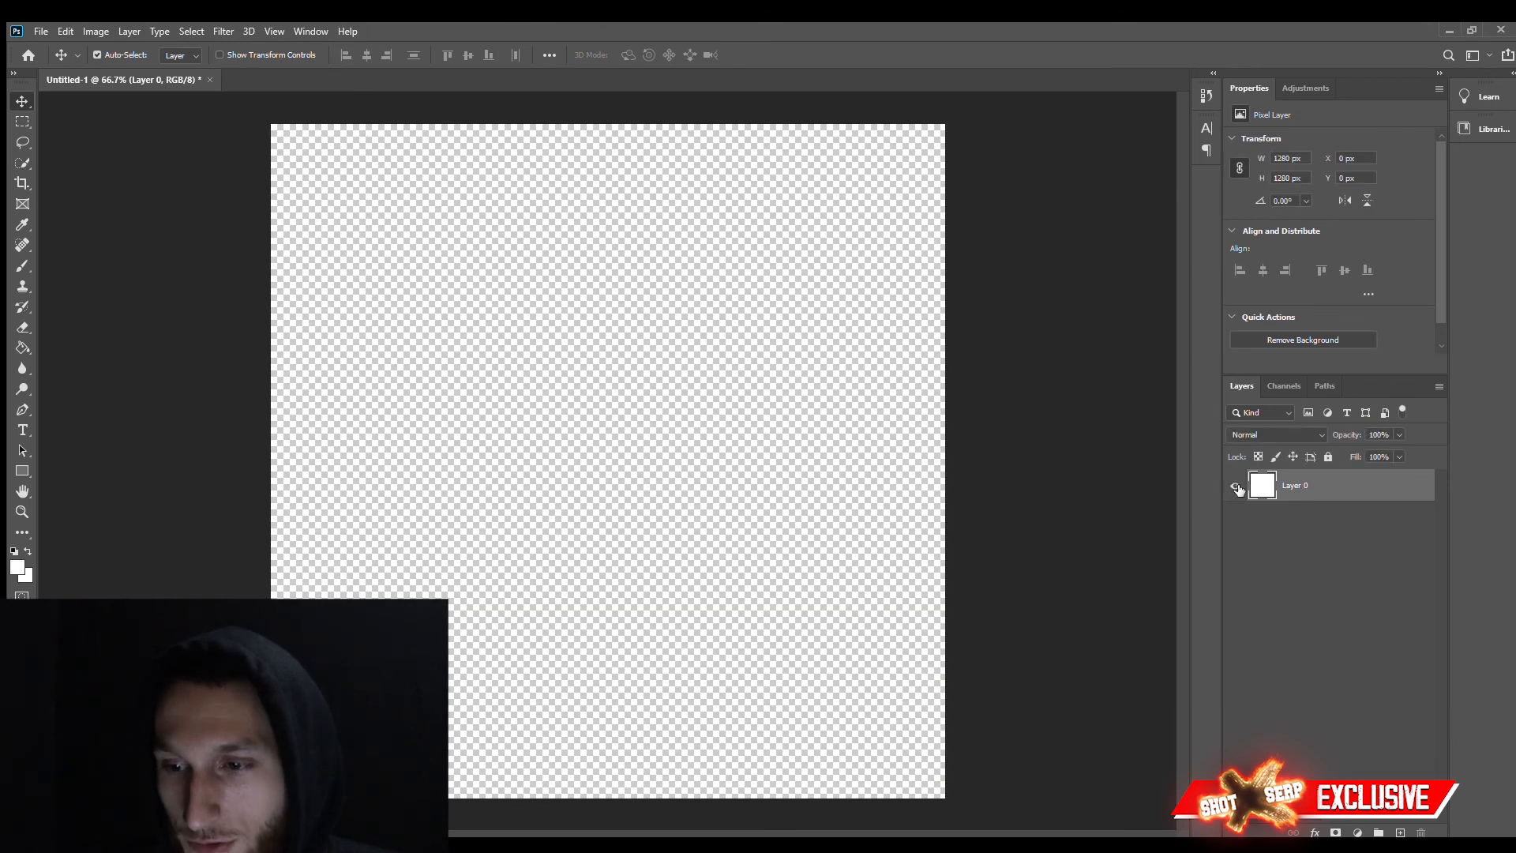
pyautogui.click(1236, 486)
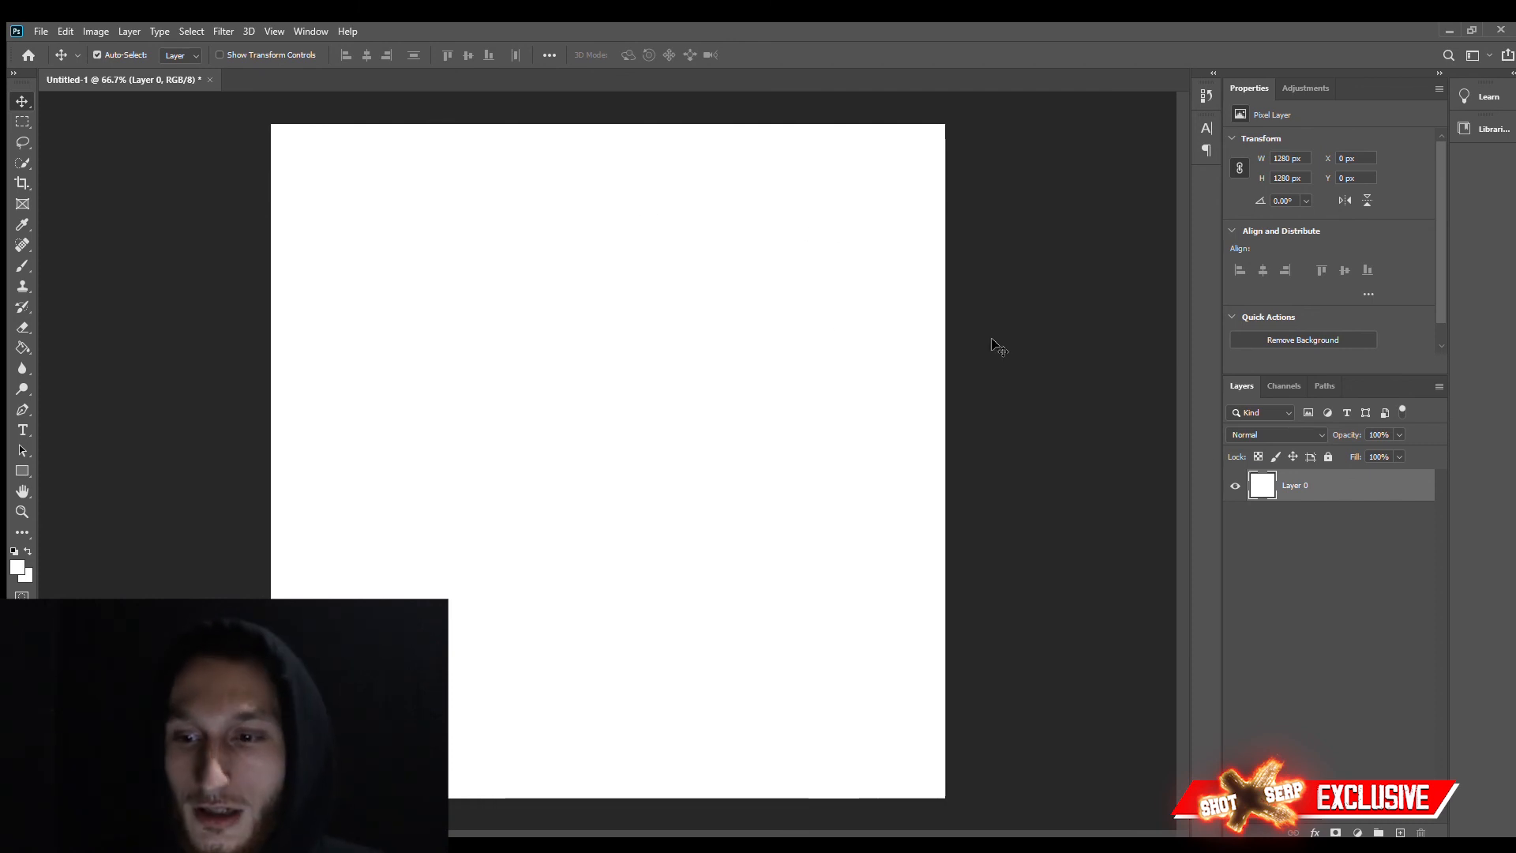
pyautogui.click(1236, 487)
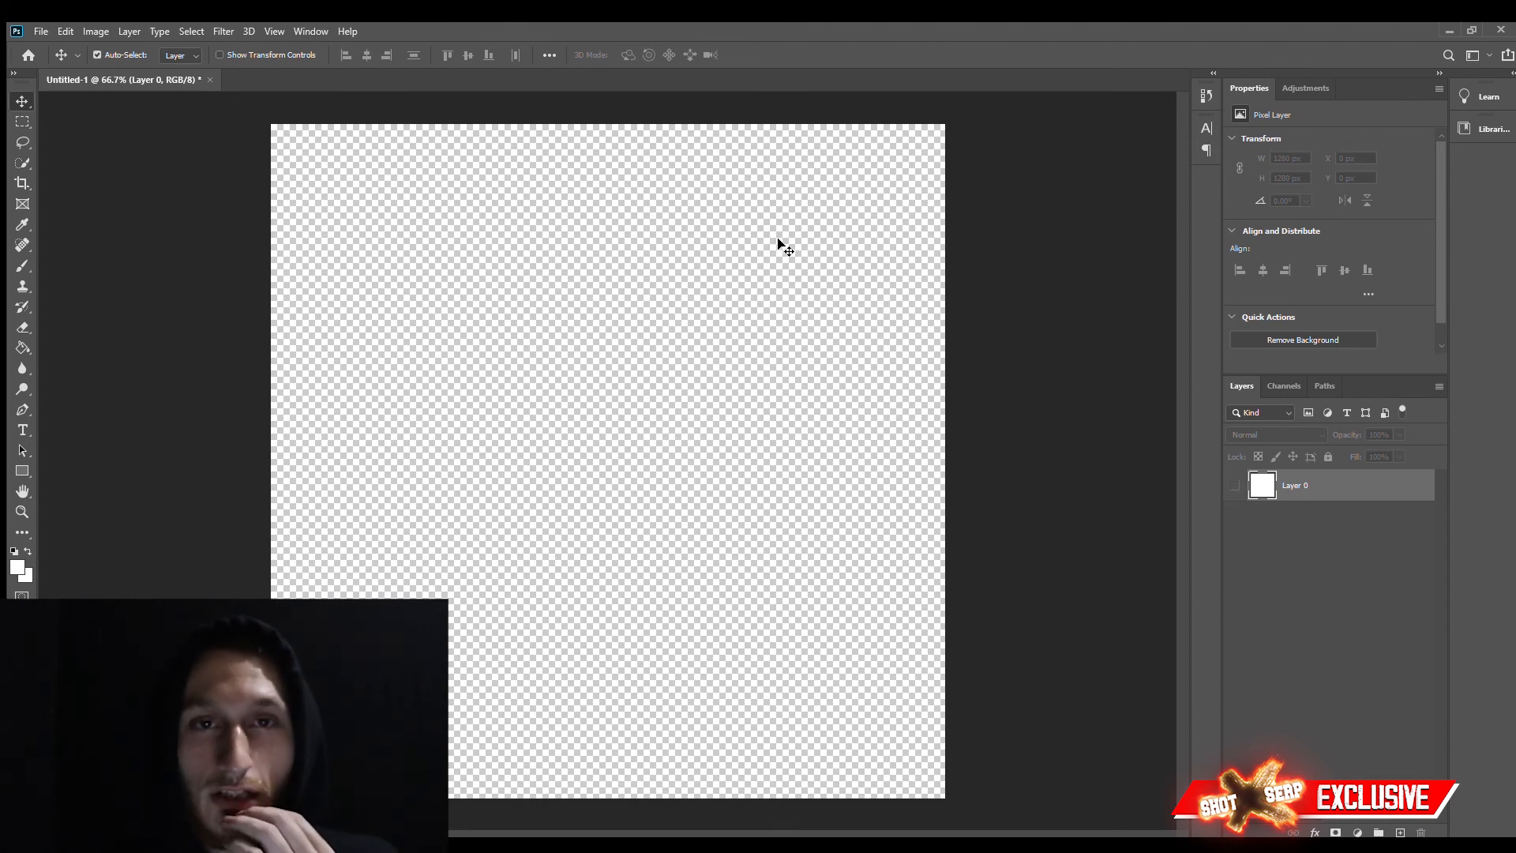
pyautogui.click(1236, 486)
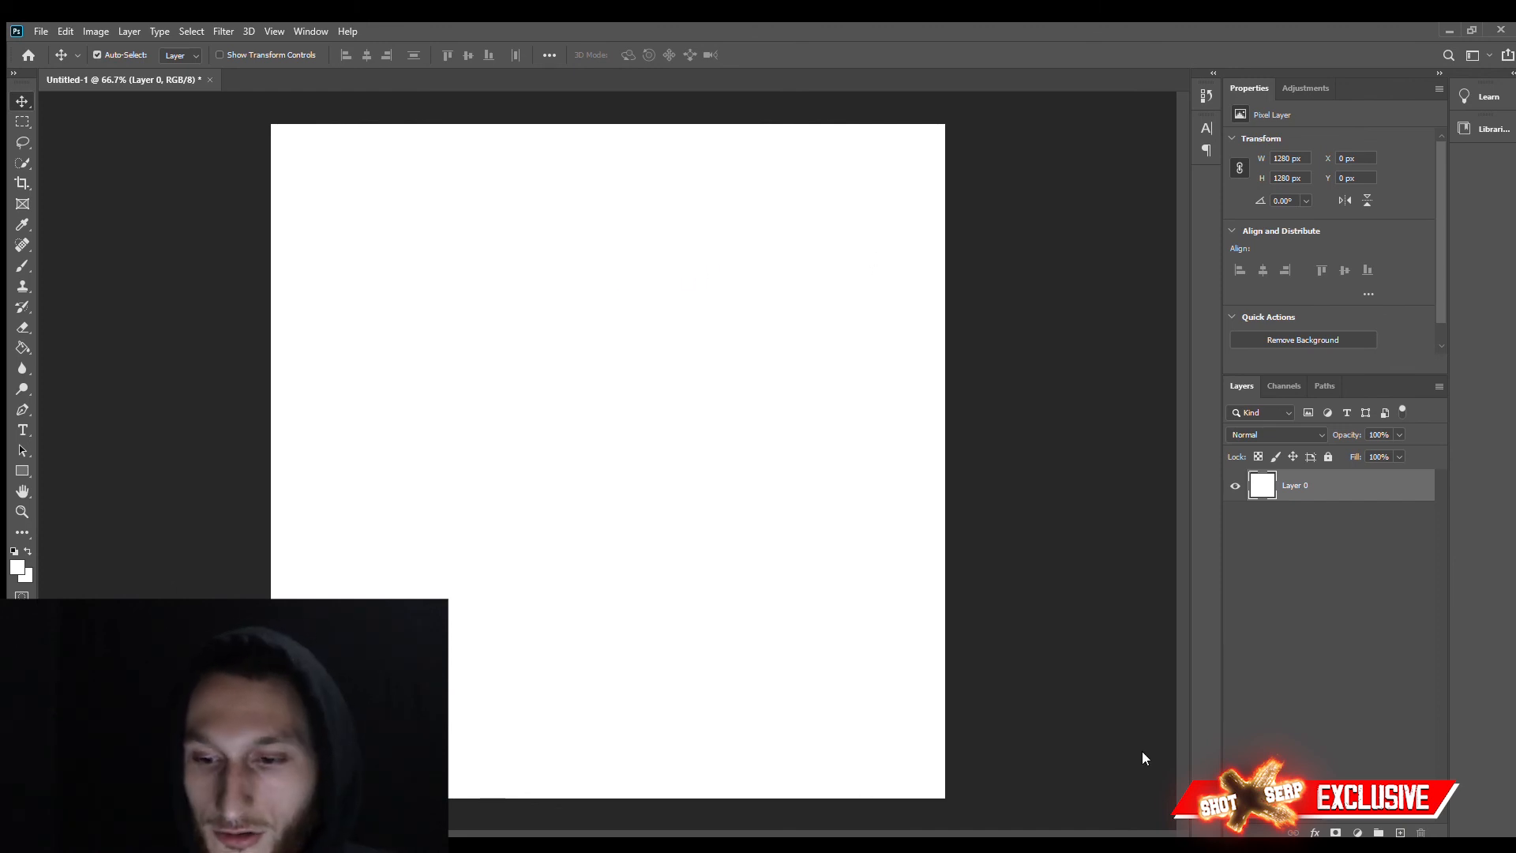
# - Place the 17pro image on the canvas, centred at full canvas width
pyautogui.click(1148, 691)
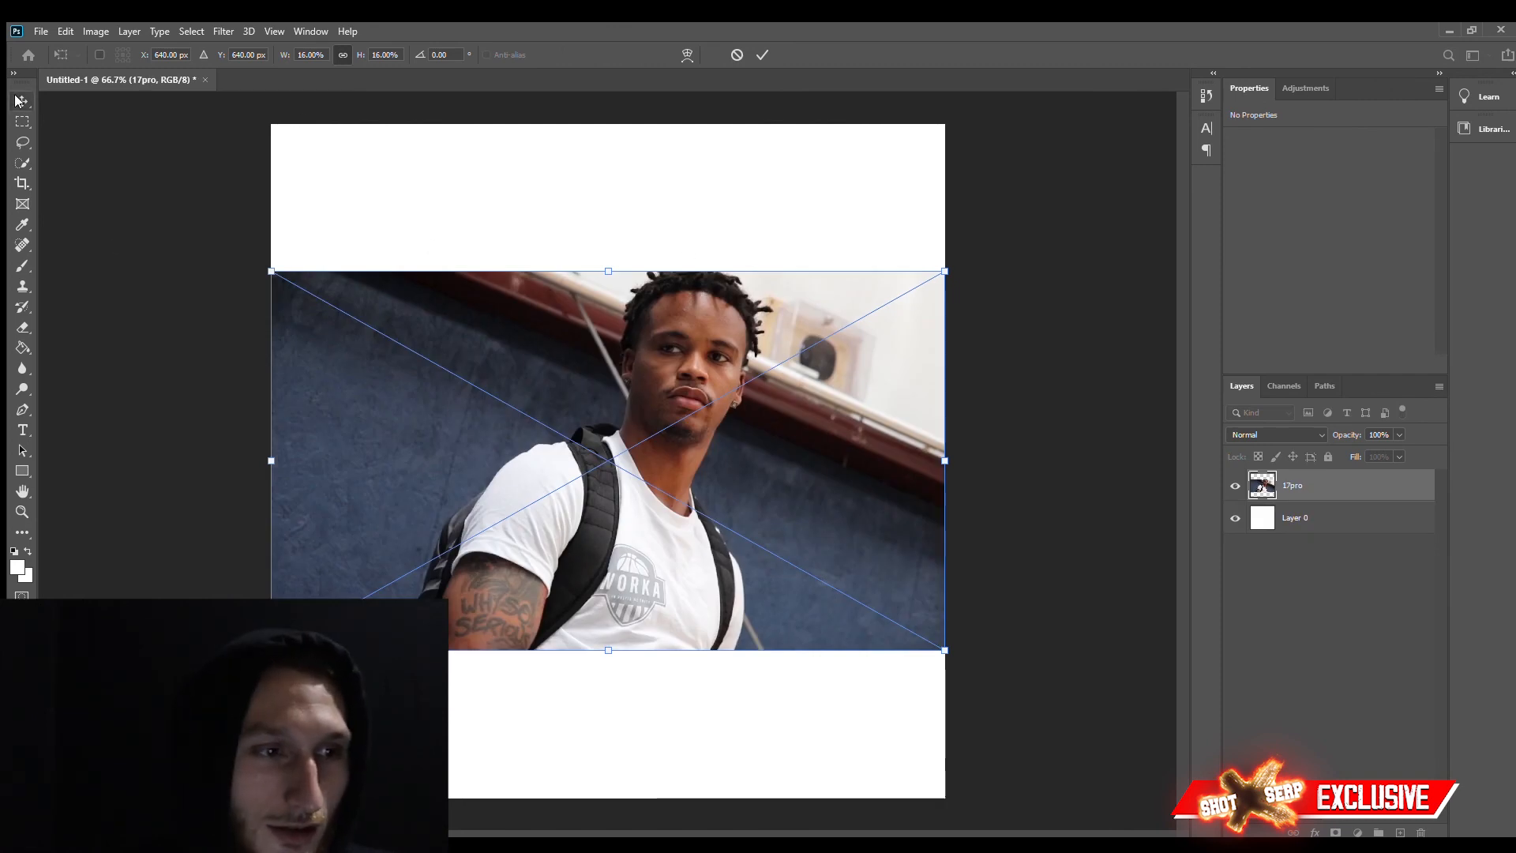
pyautogui.press('Return')
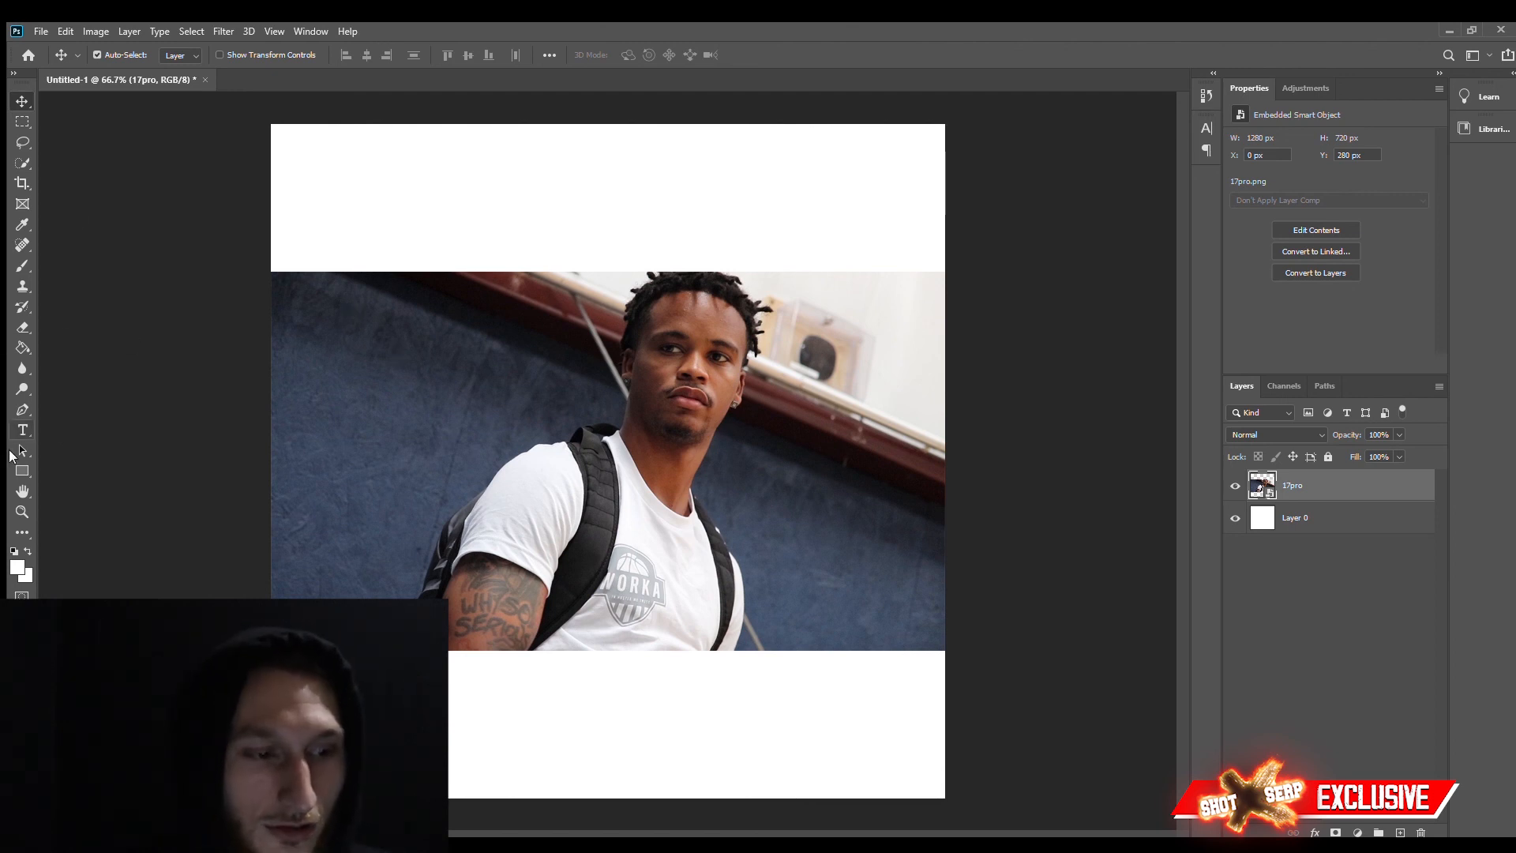
# - Draw a rectangle about 1284 × 281 px over the white area above the photo and fill it with black
pyautogui.click(22, 470)
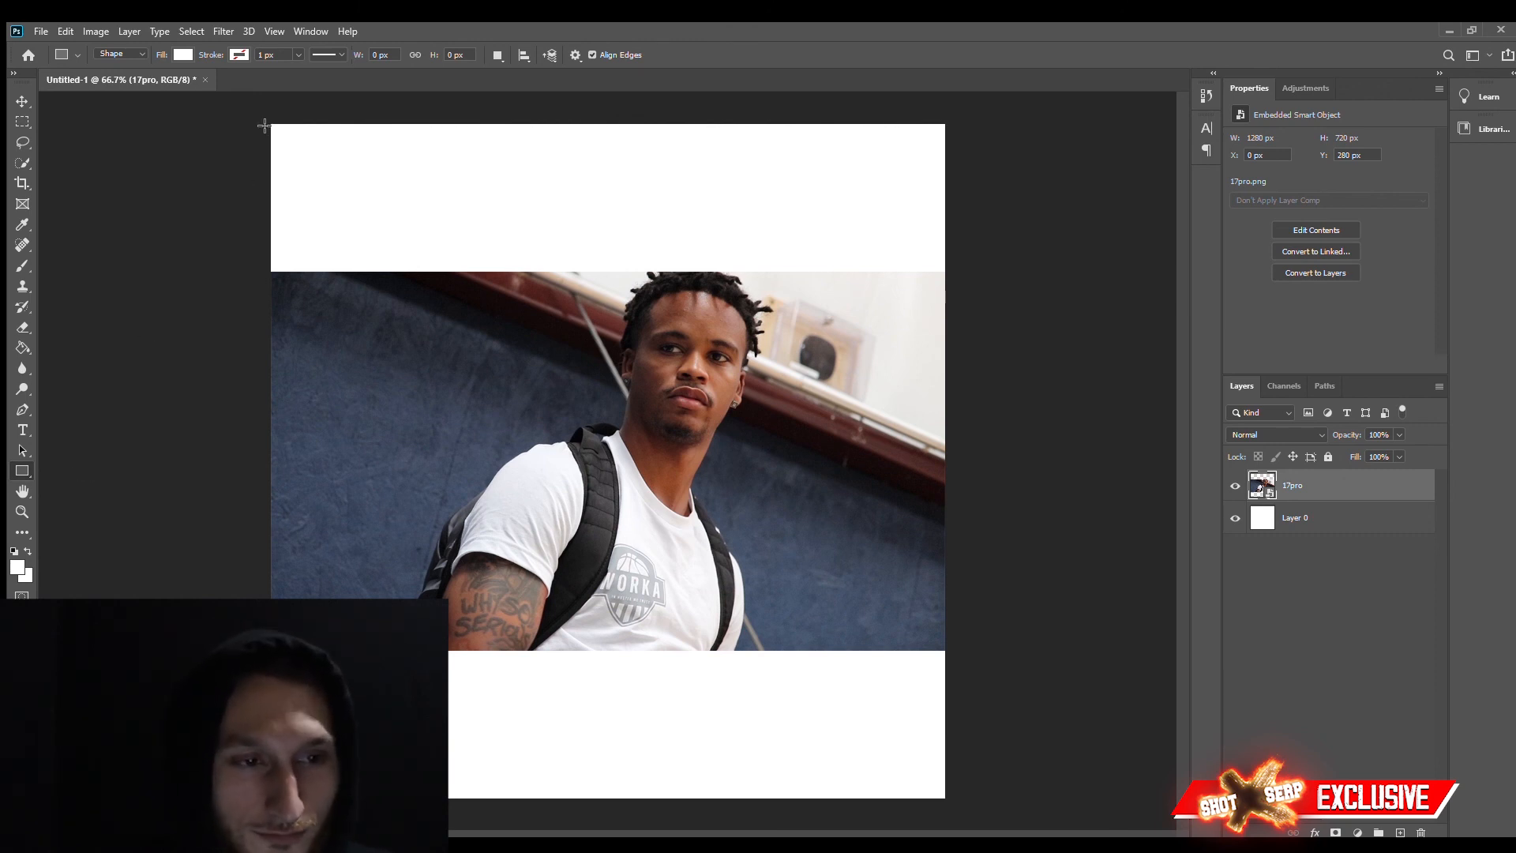
pyautogui.scroll(4, 269, 125)
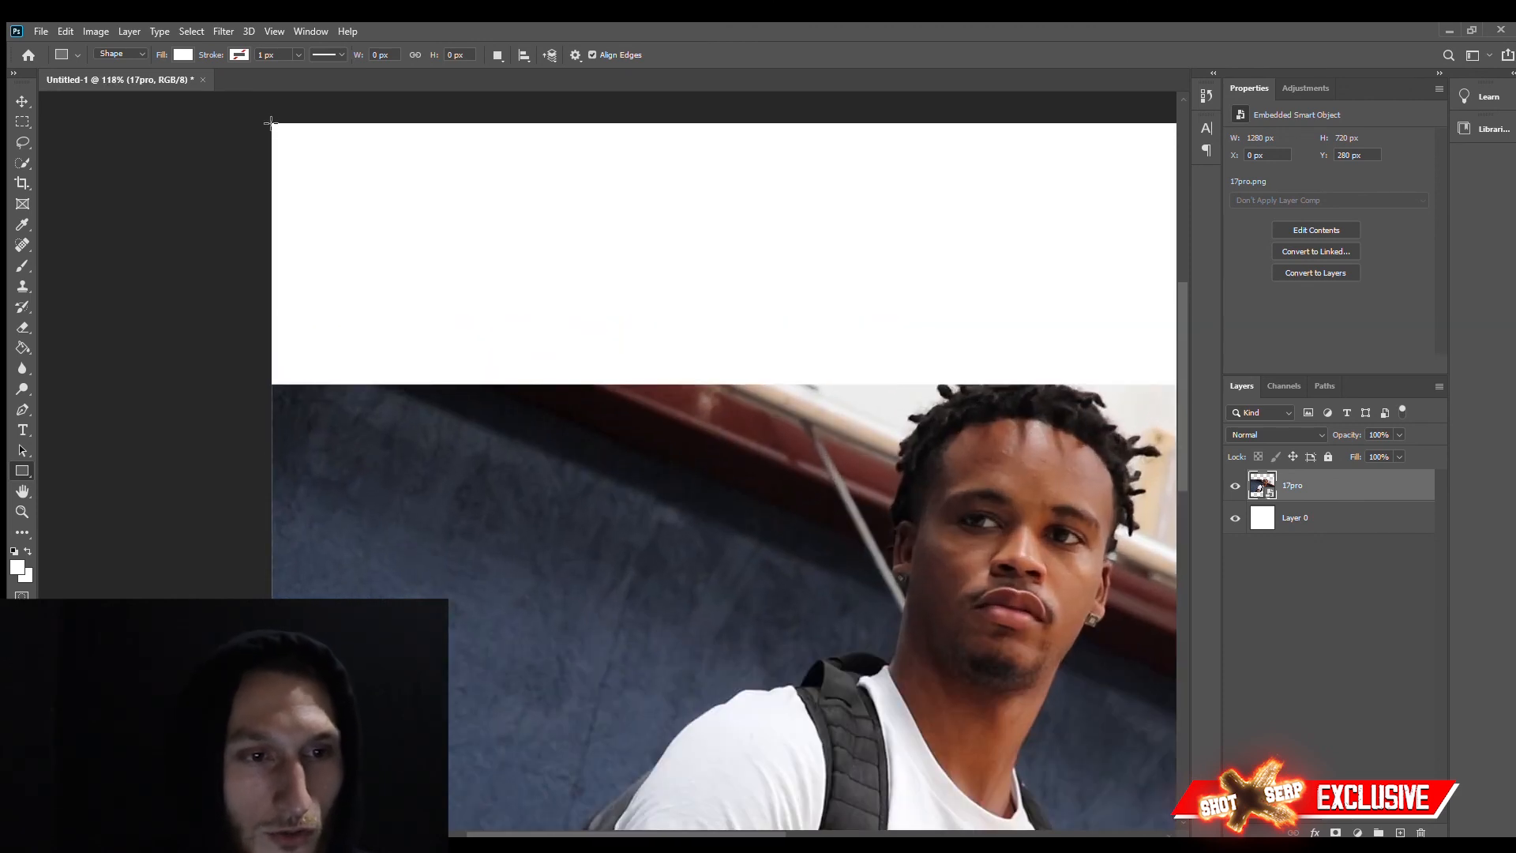
pyautogui.moveTo(271, 122); pyautogui.dragTo(1058, 384)
pyautogui.scroll(-4, 588, 353)
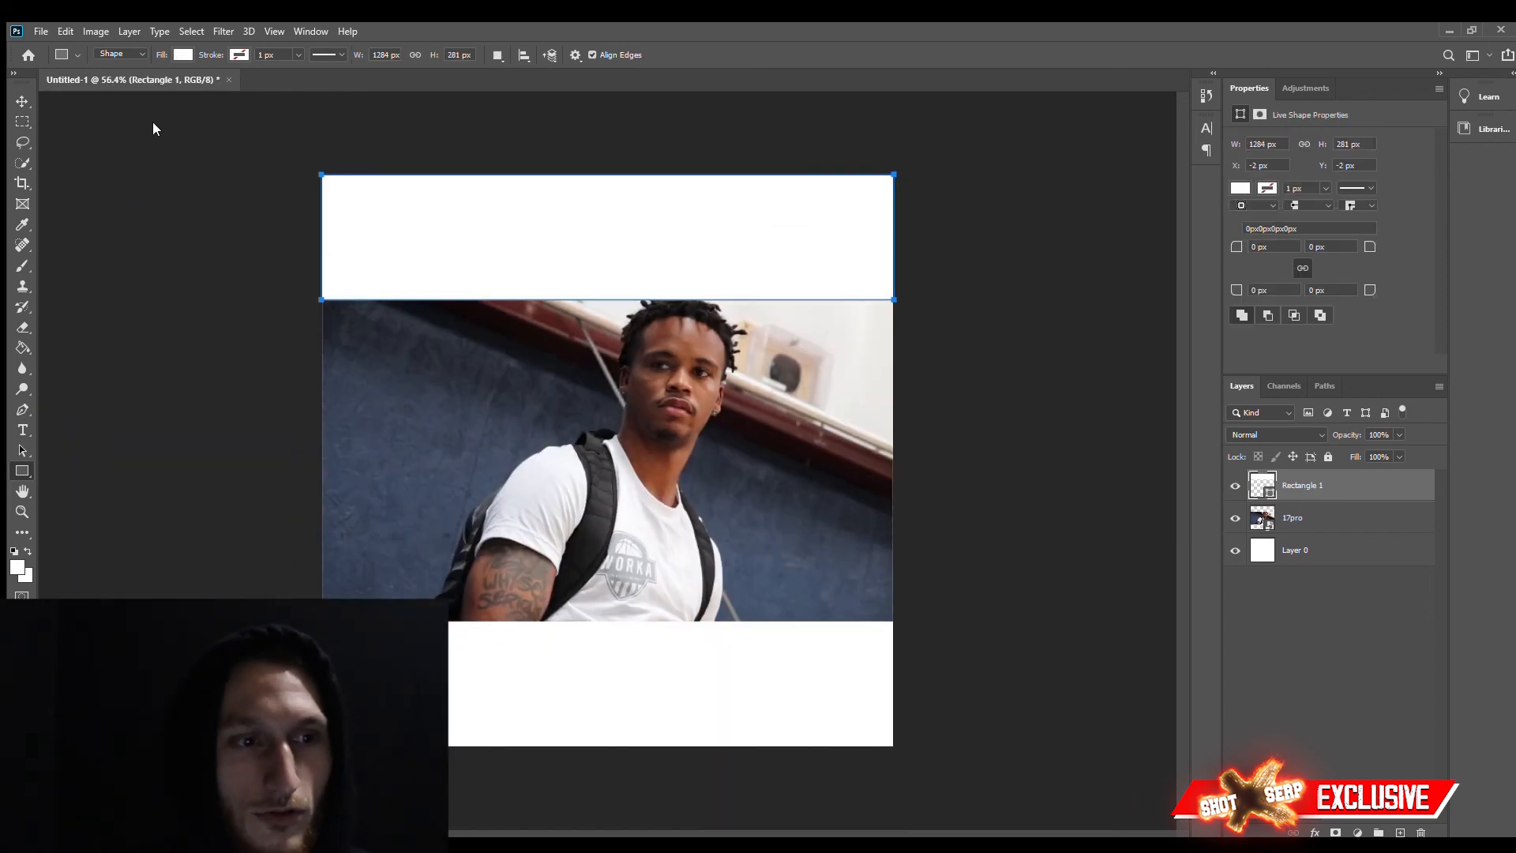
pyautogui.click(84, 146)
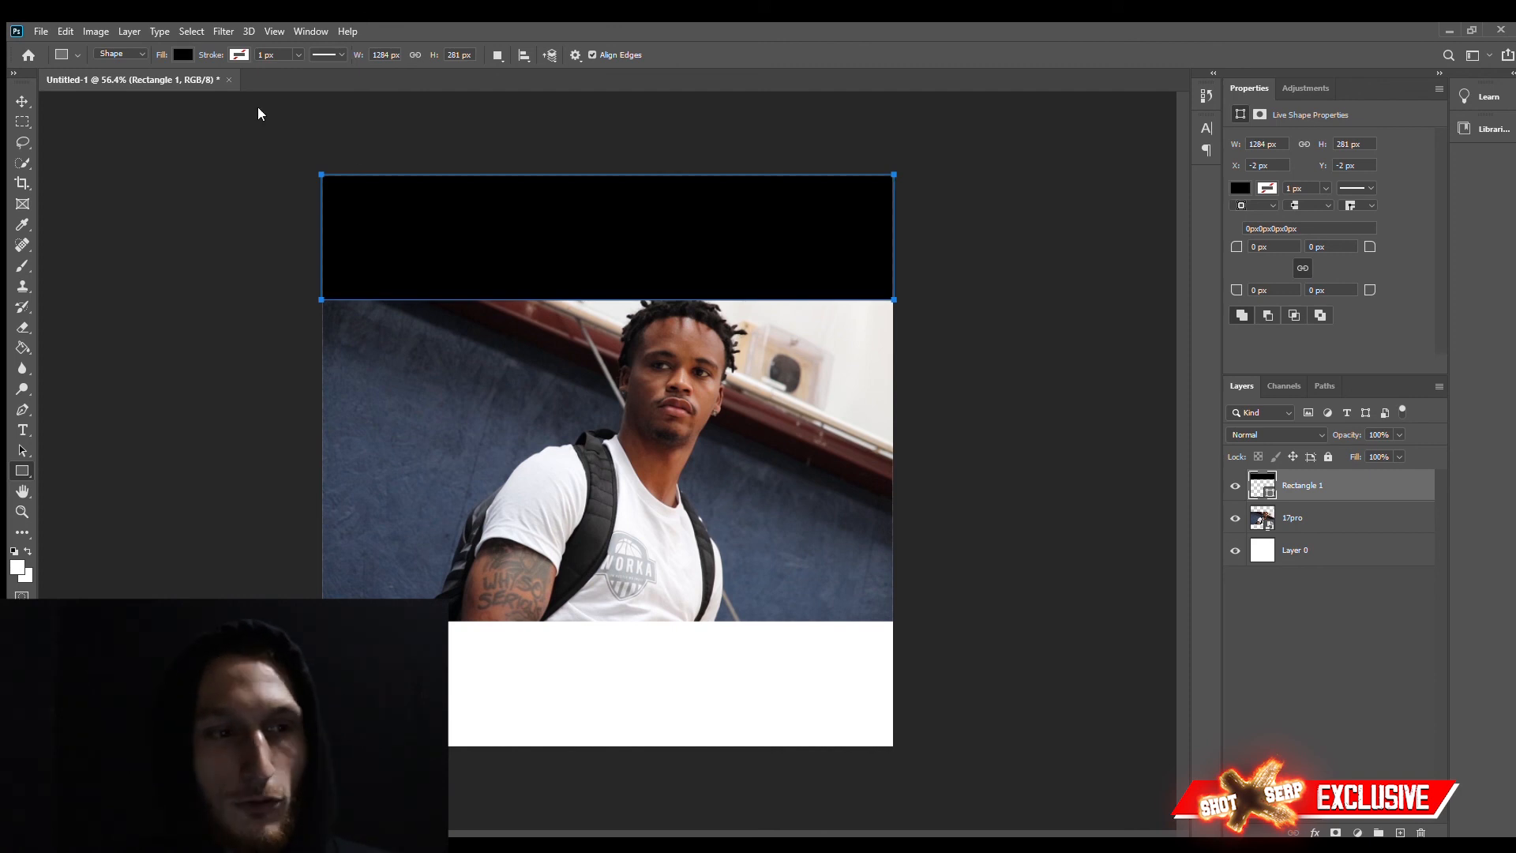
# - Stretch the black rectangle's lower edge down to about 283 px height to close the gap above the photo
pyautogui.click(14, 94)
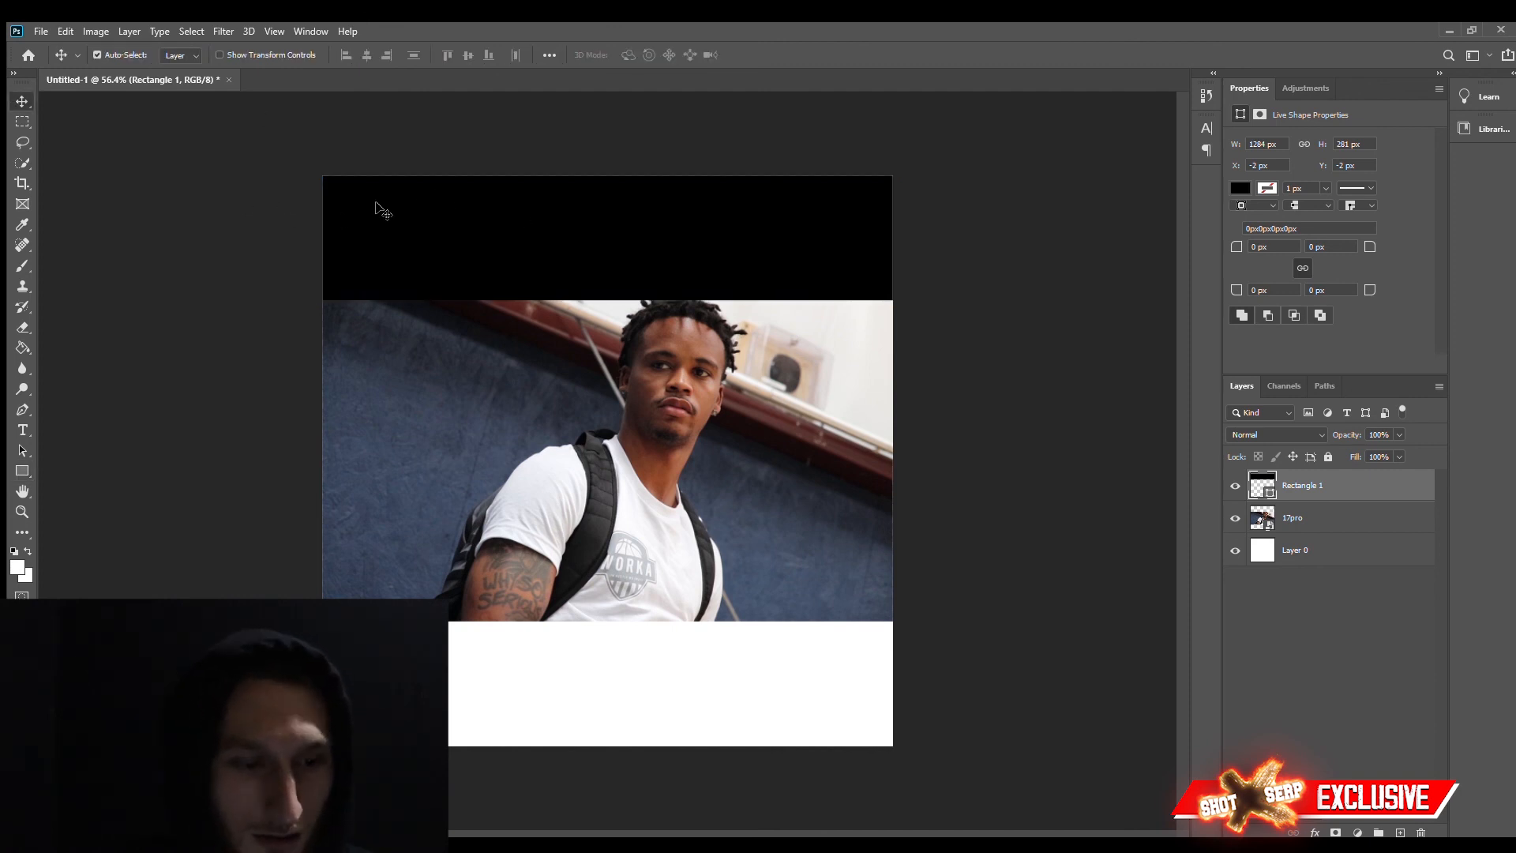
pyautogui.scroll(2, 513, 217)
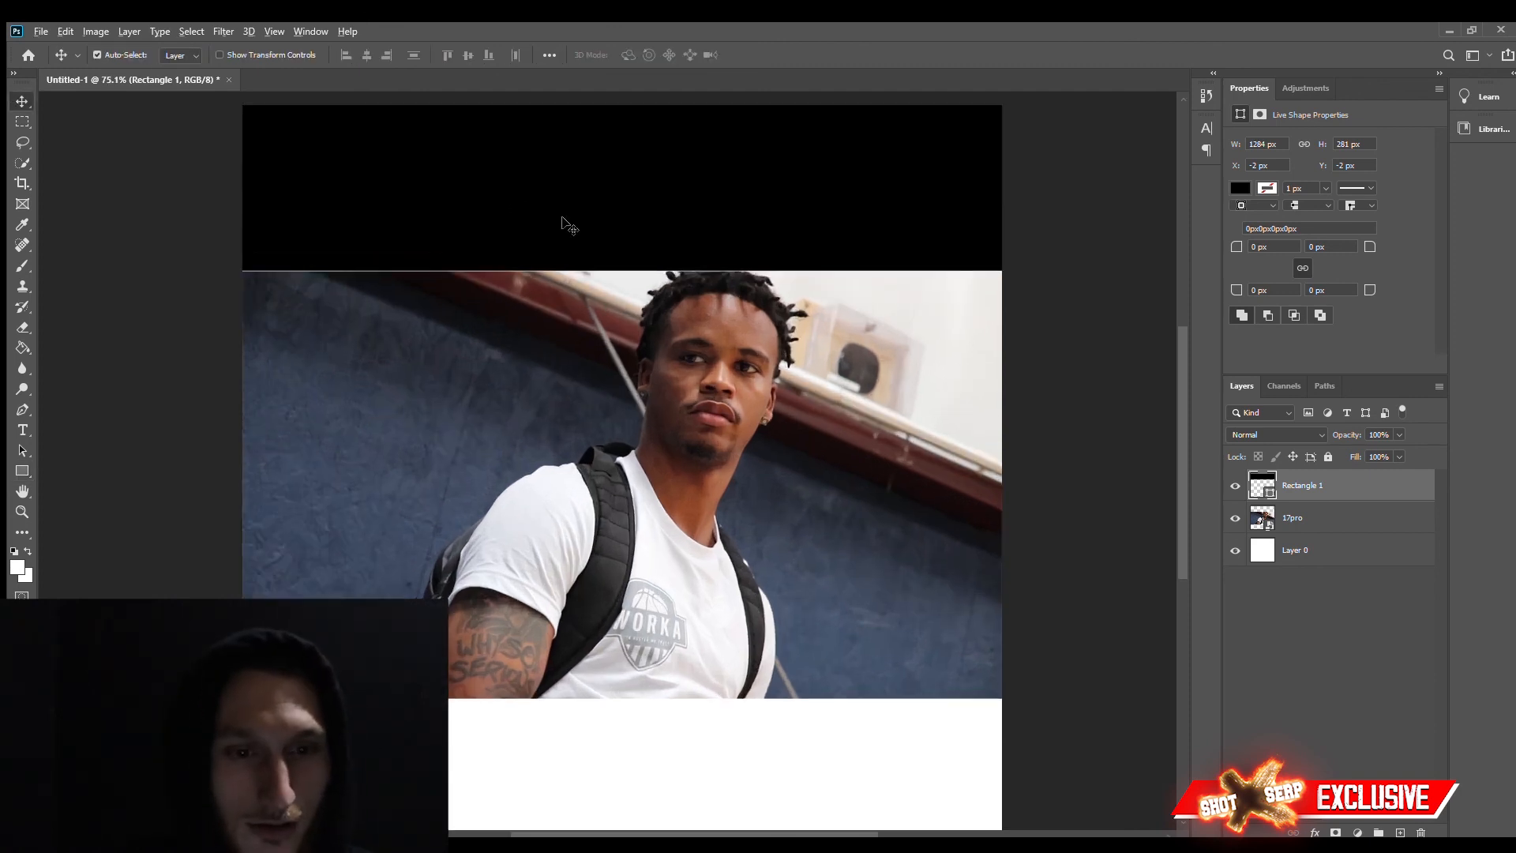
pyautogui.scroll(4, 565, 223)
pyautogui.scroll(1, 563, 221)
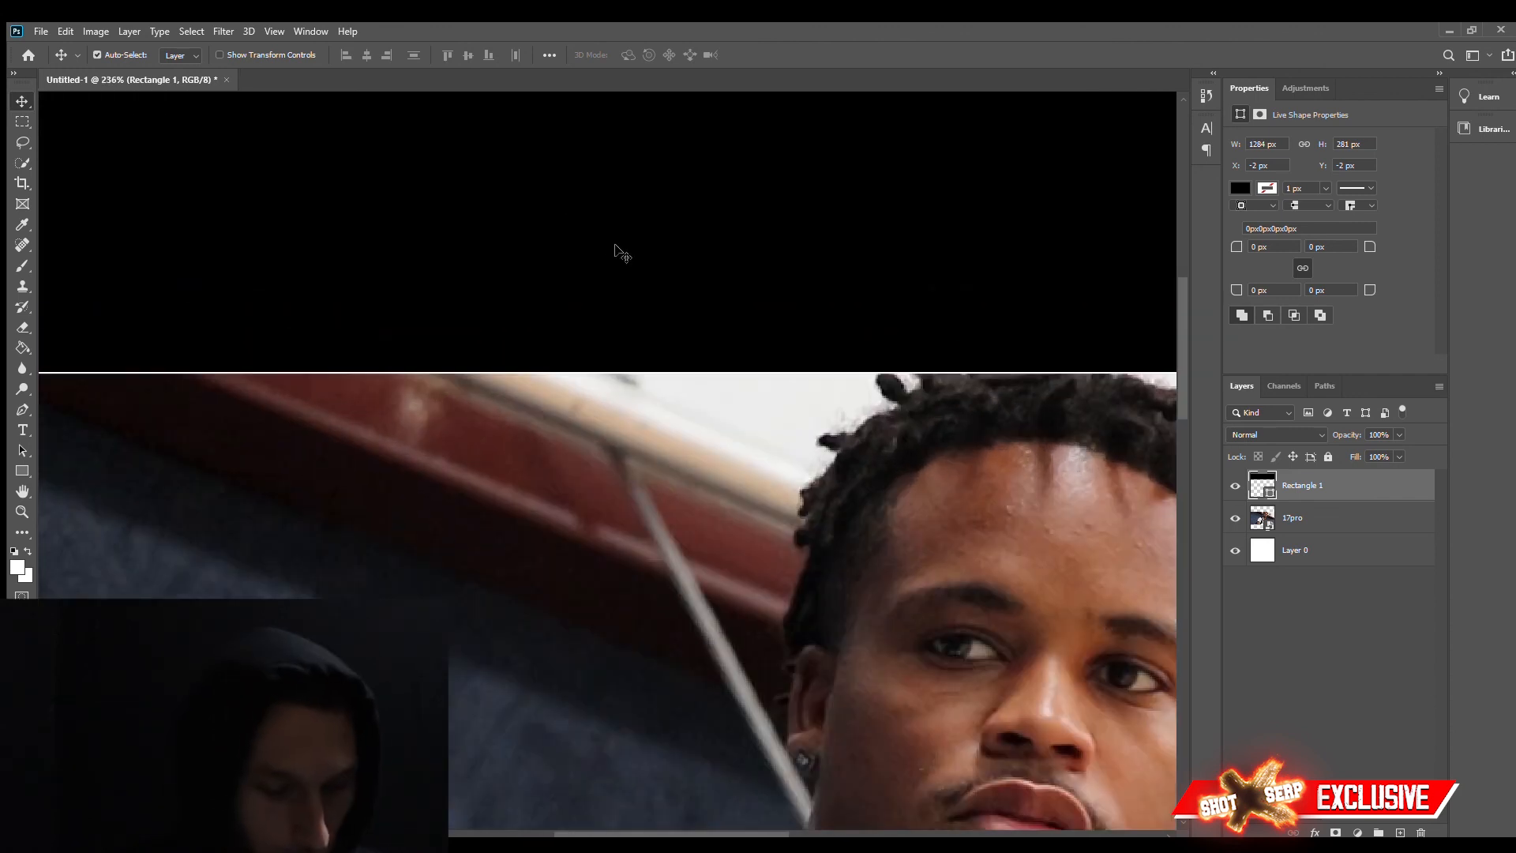
pyautogui.press('ctrl')
pyautogui.hotkey('ctrl', 't')
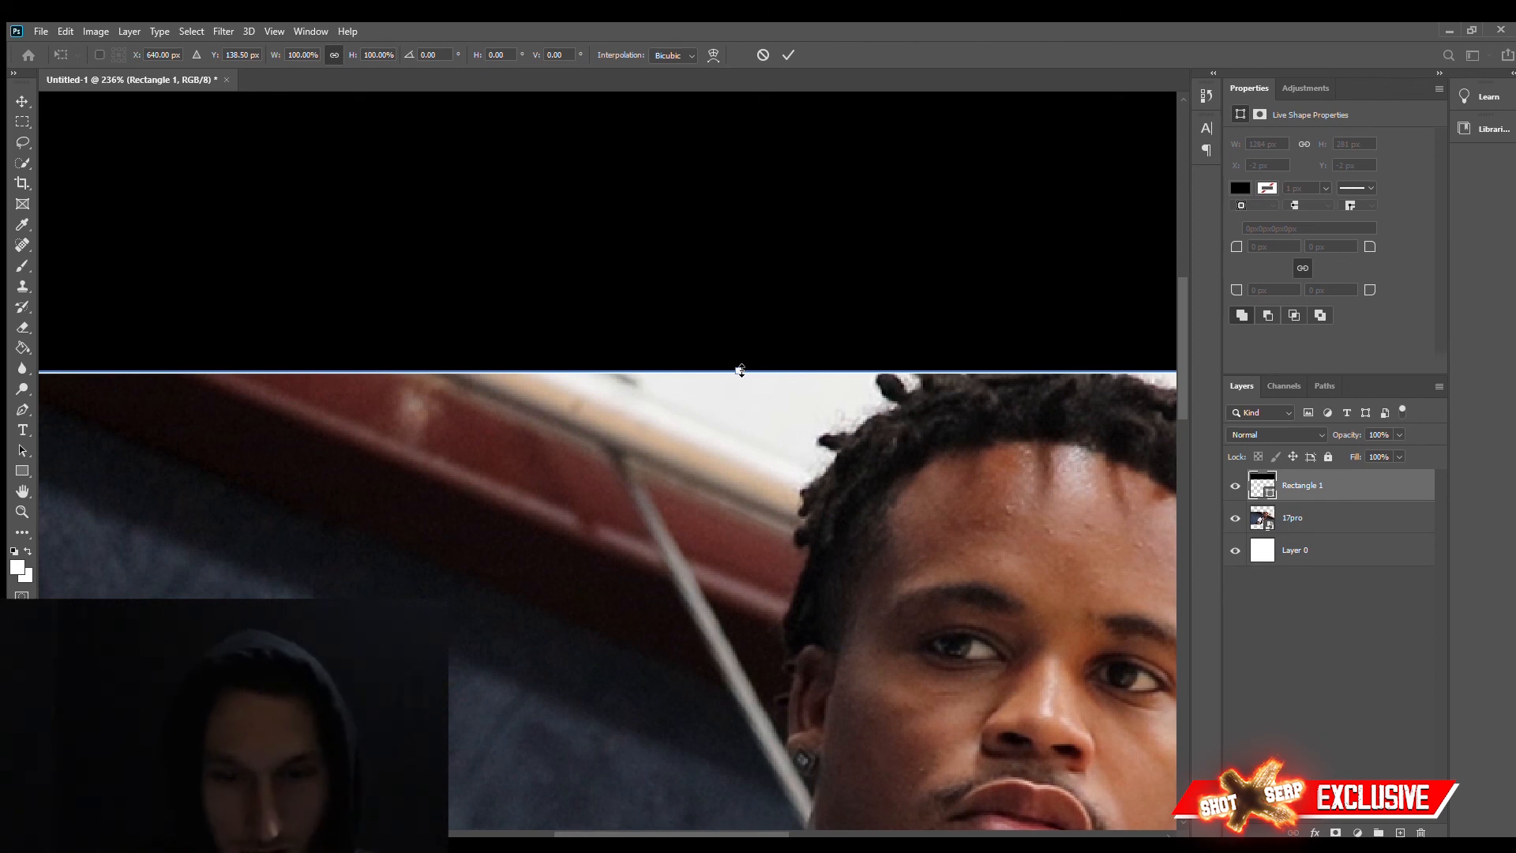
pyautogui.moveTo(740, 371); pyautogui.dragTo(735, 374)
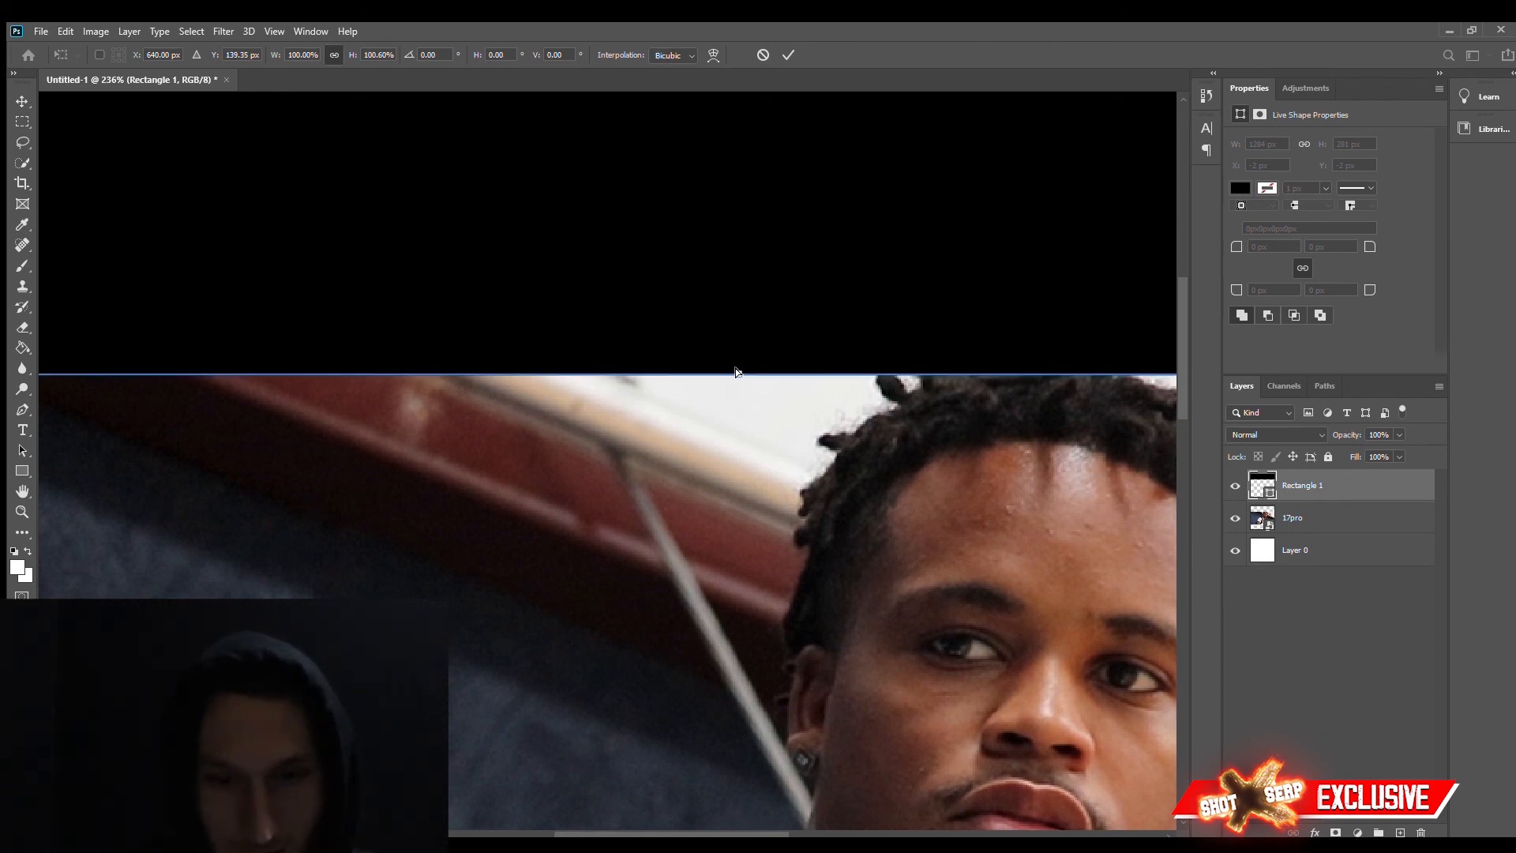
pyautogui.scroll(-9, 624, 306)
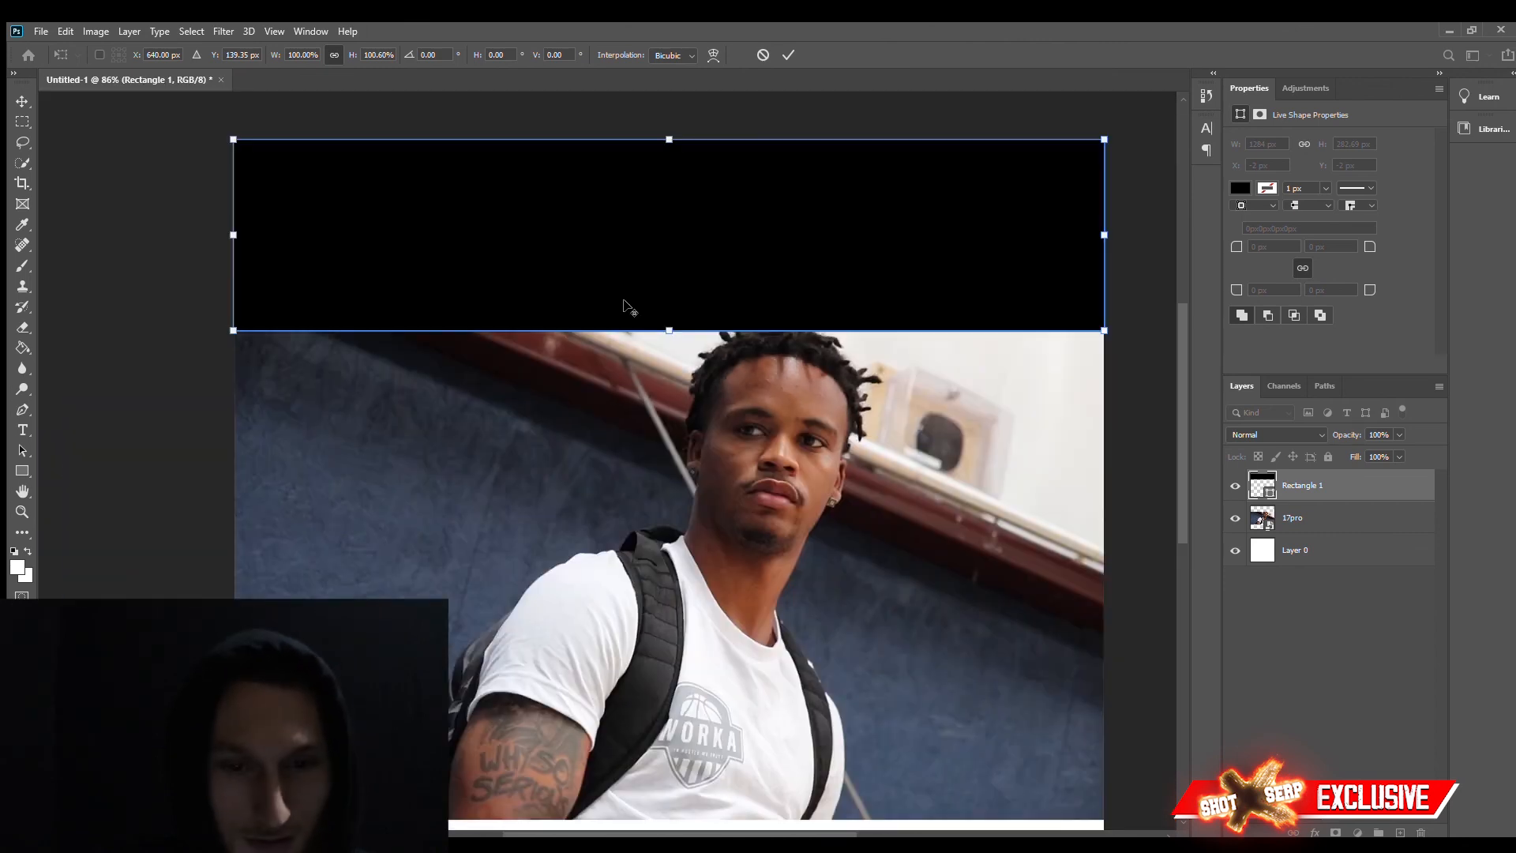
pyautogui.click(22, 102)
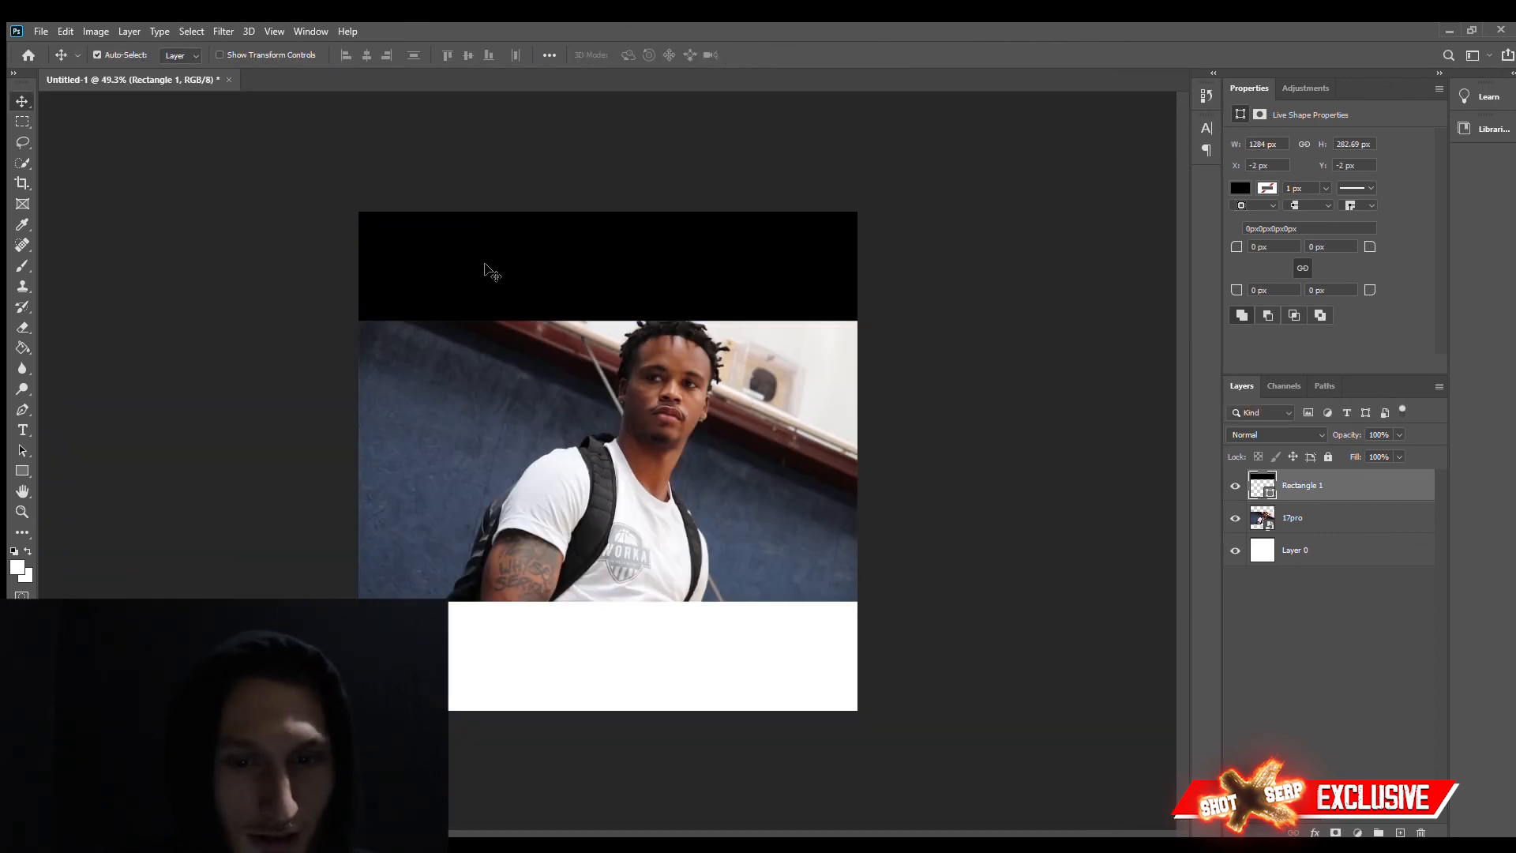
# - Duplicate the black rectangle and move the copy over the white area below the photo, at about Y 1000 px
pyautogui.scroll(3, 604, 300)
pyautogui.scroll(-2, 504, 224)
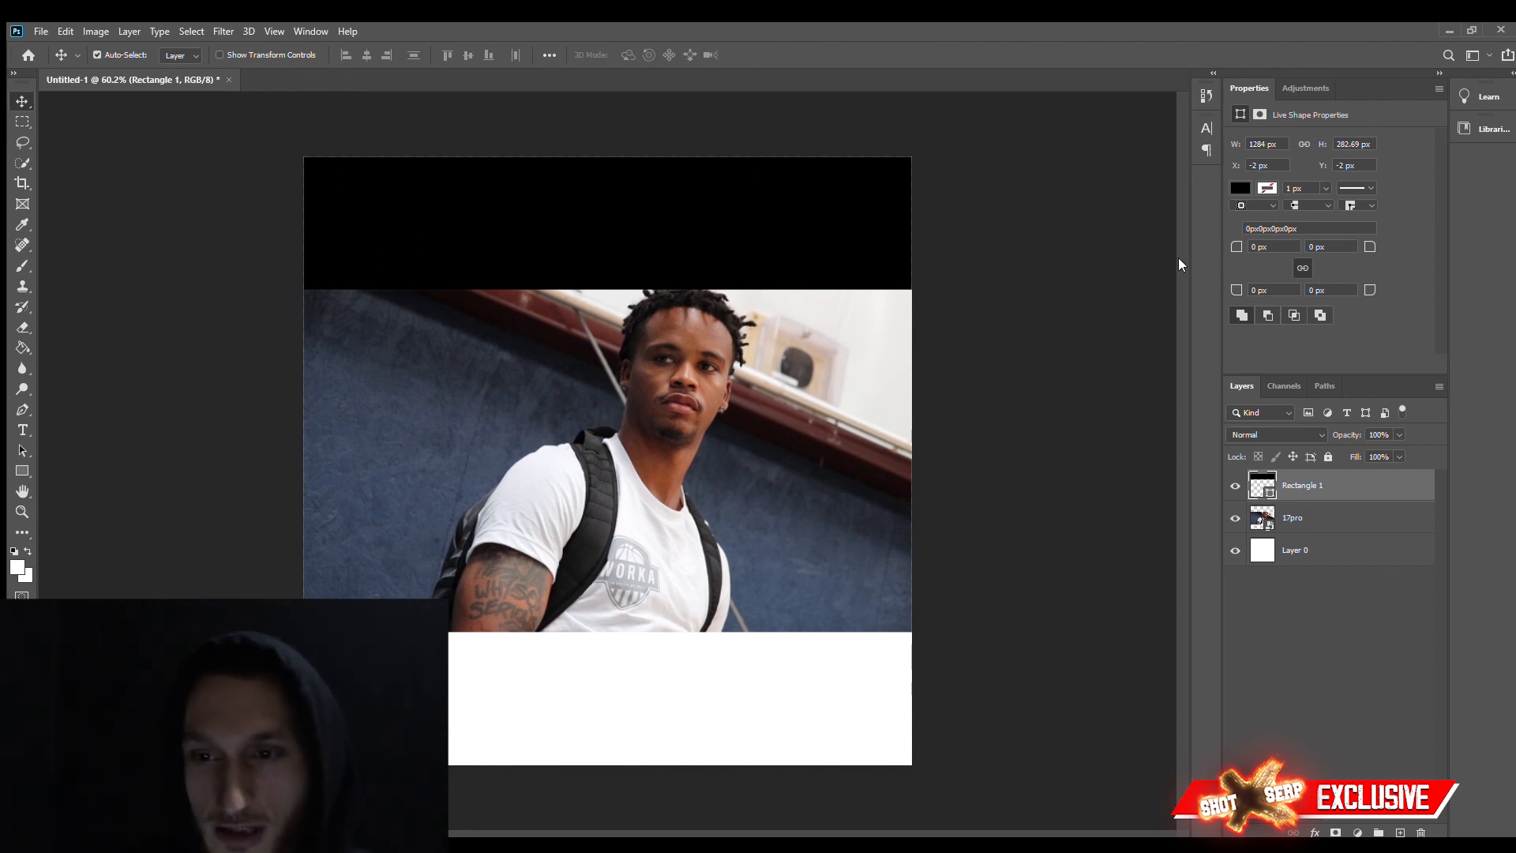
pyautogui.hotkey('ctrl', 't')
pyautogui.hotkey('ctrl', 'j')
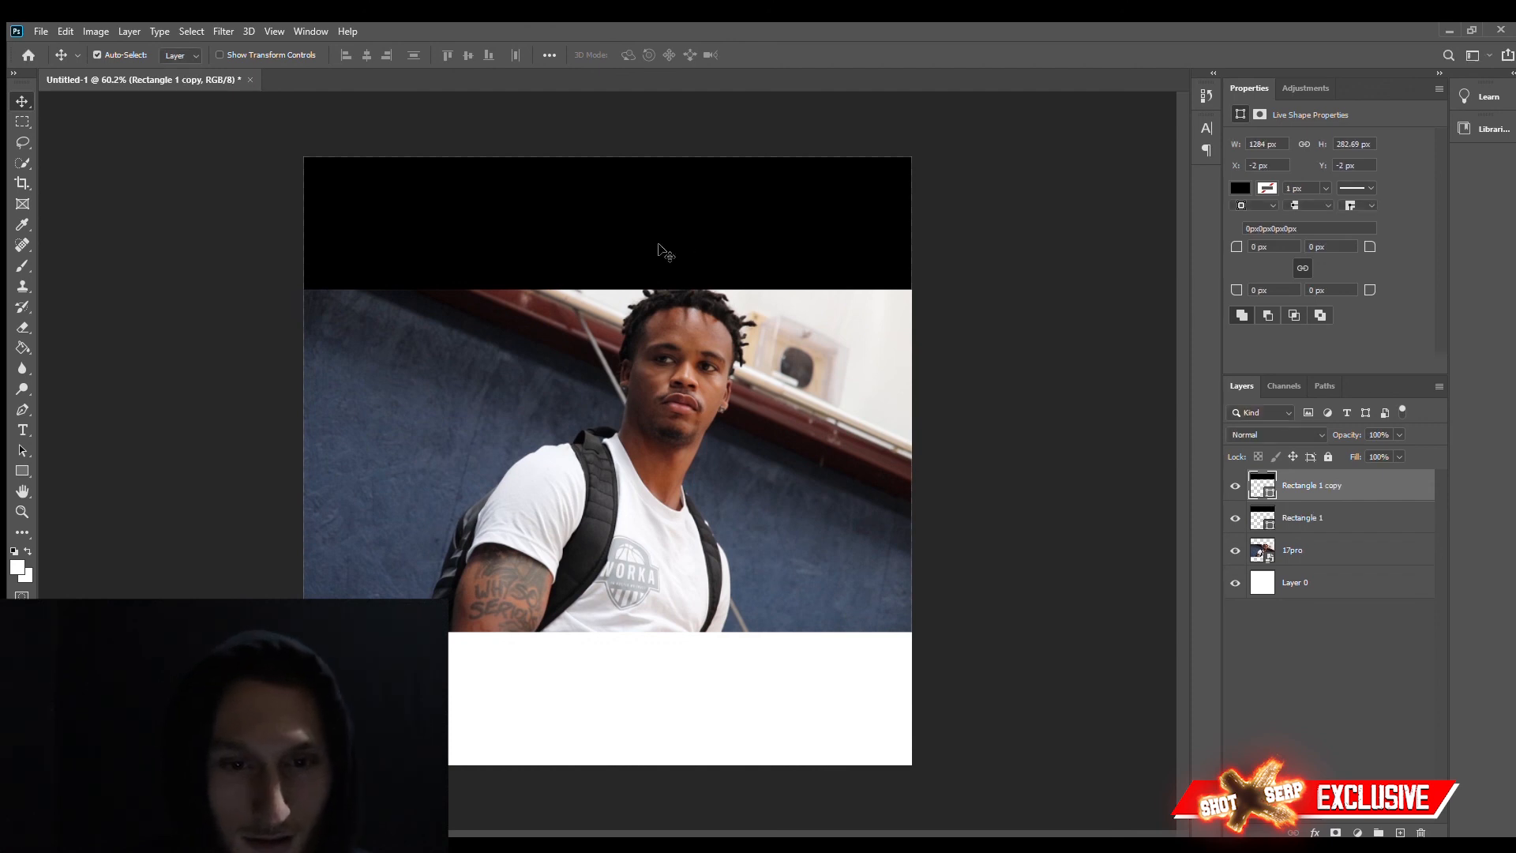
pyautogui.moveTo(617, 207); pyautogui.dragTo(616, 222)
pyautogui.moveTo(619, 362); pyautogui.dragTo(612, 679)
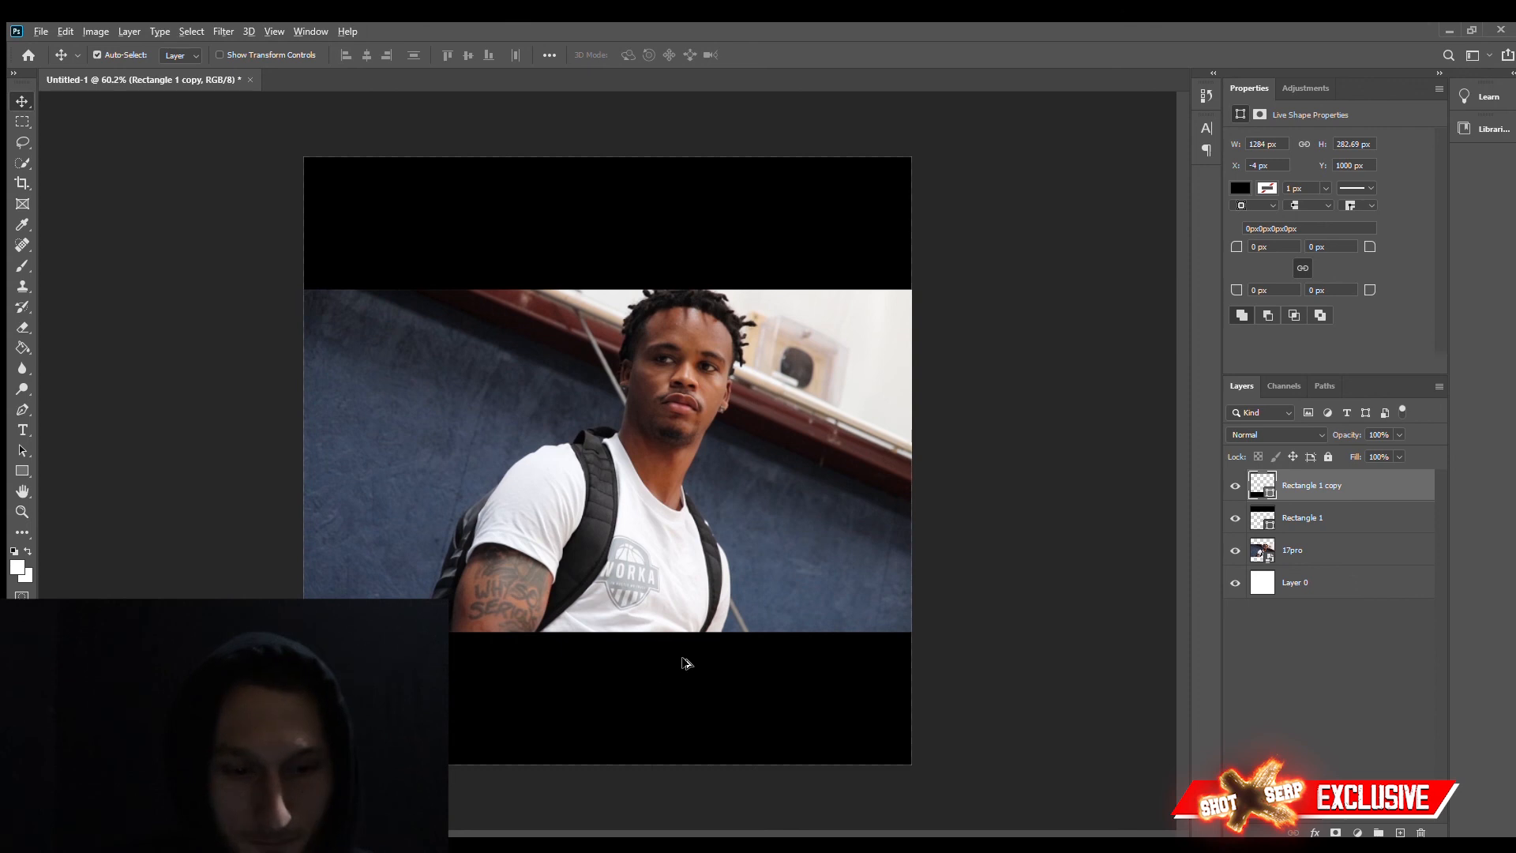
# - Shift the lower black bar sideways so that its left edge sits at X 0 px
pyautogui.scroll(-1, 660, 677)
pyautogui.scroll(4, 660, 676)
pyautogui.scroll(-5, 660, 676)
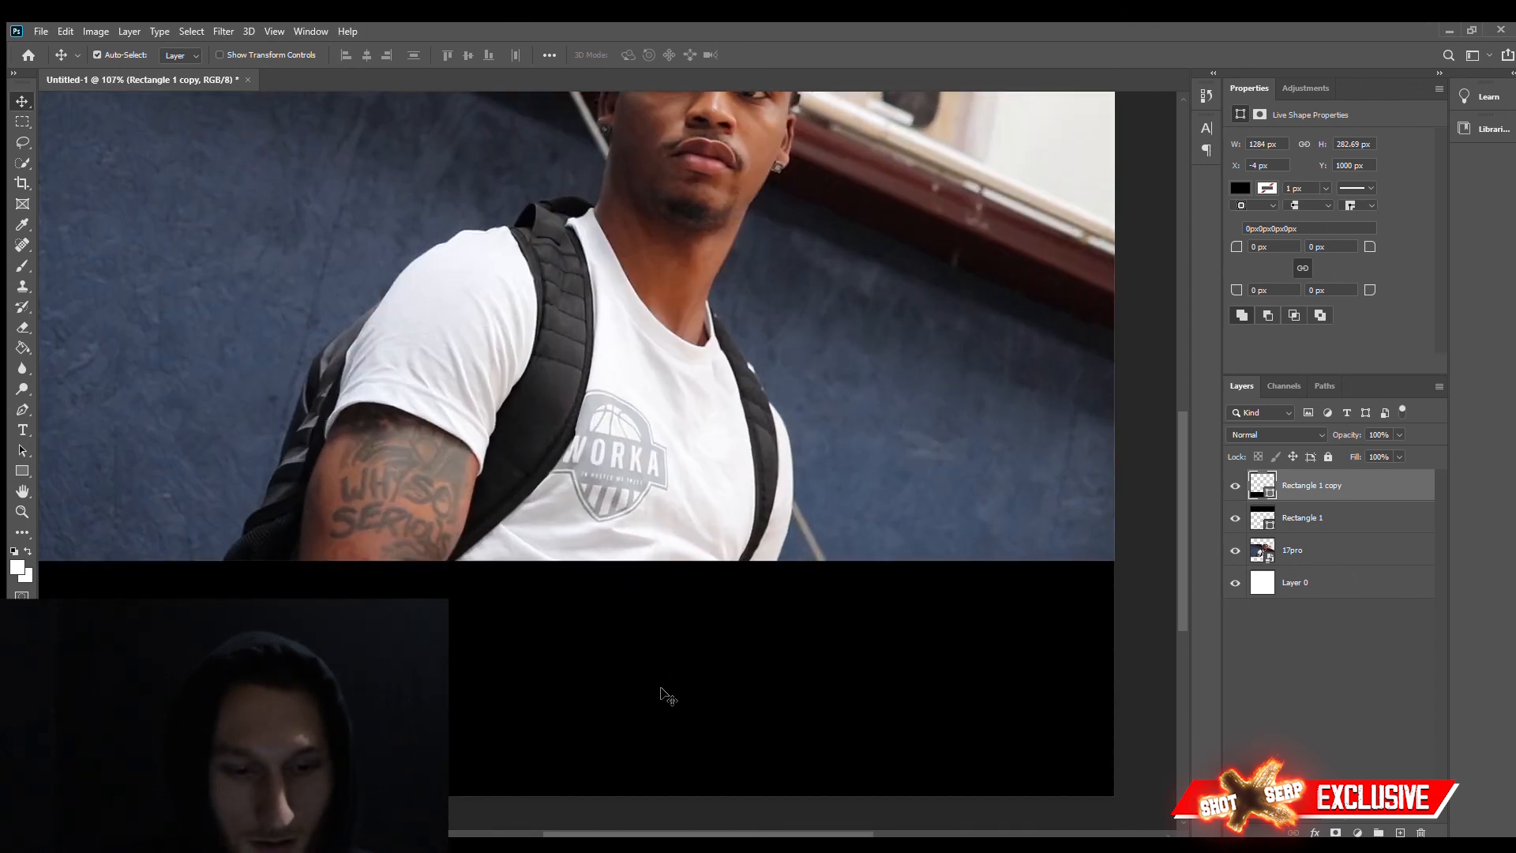
pyautogui.moveTo(529, 580); pyautogui.dragTo(531, 579)
pyautogui.scroll(-5, 464, 575)
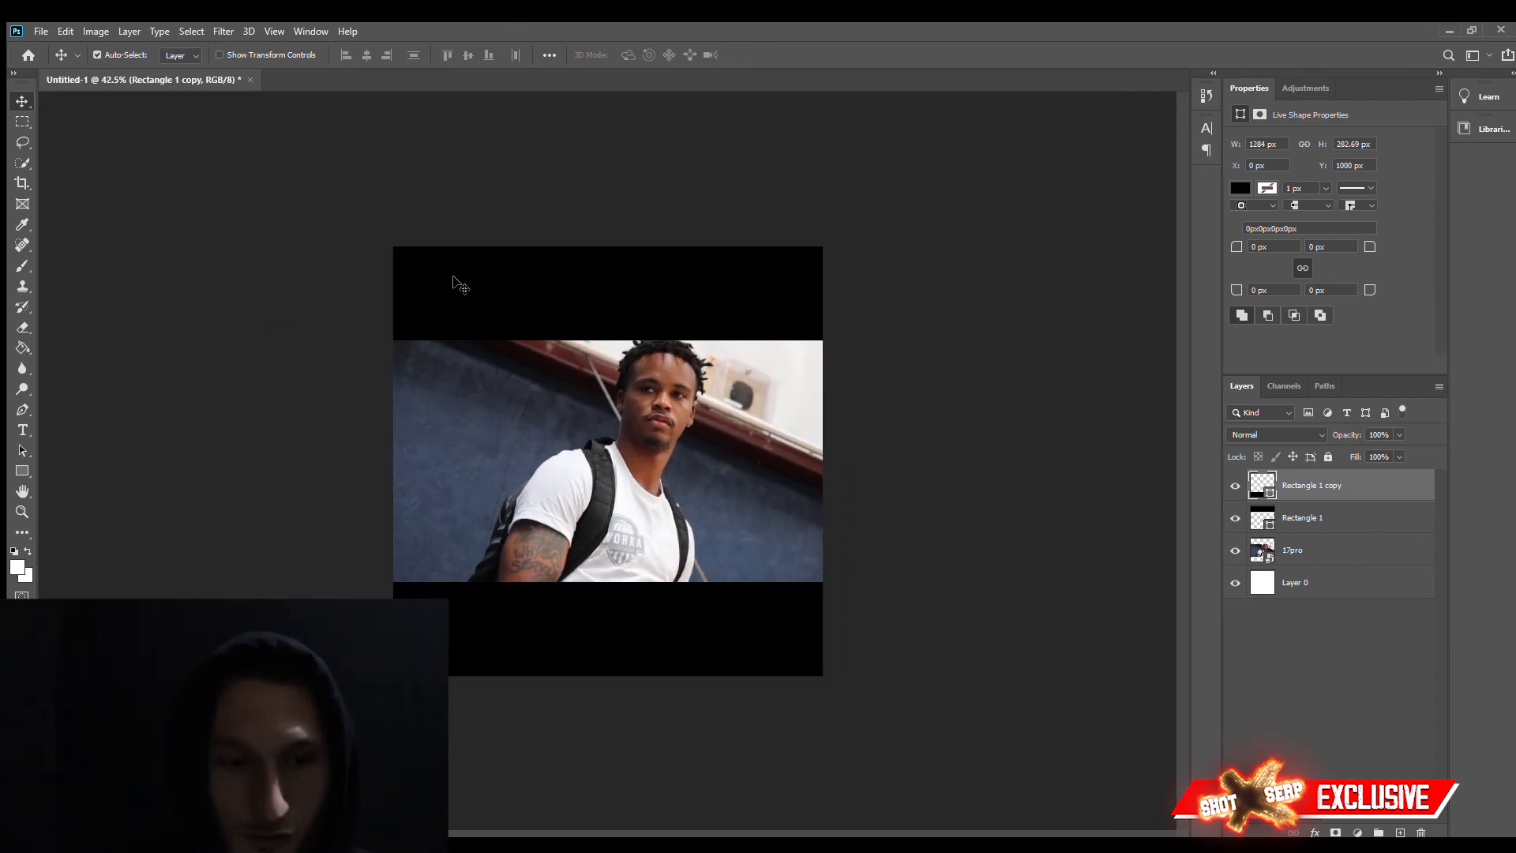
# - Hide the 17pro photo layer and the white Layer 0
pyautogui.scroll(1, 521, 371)
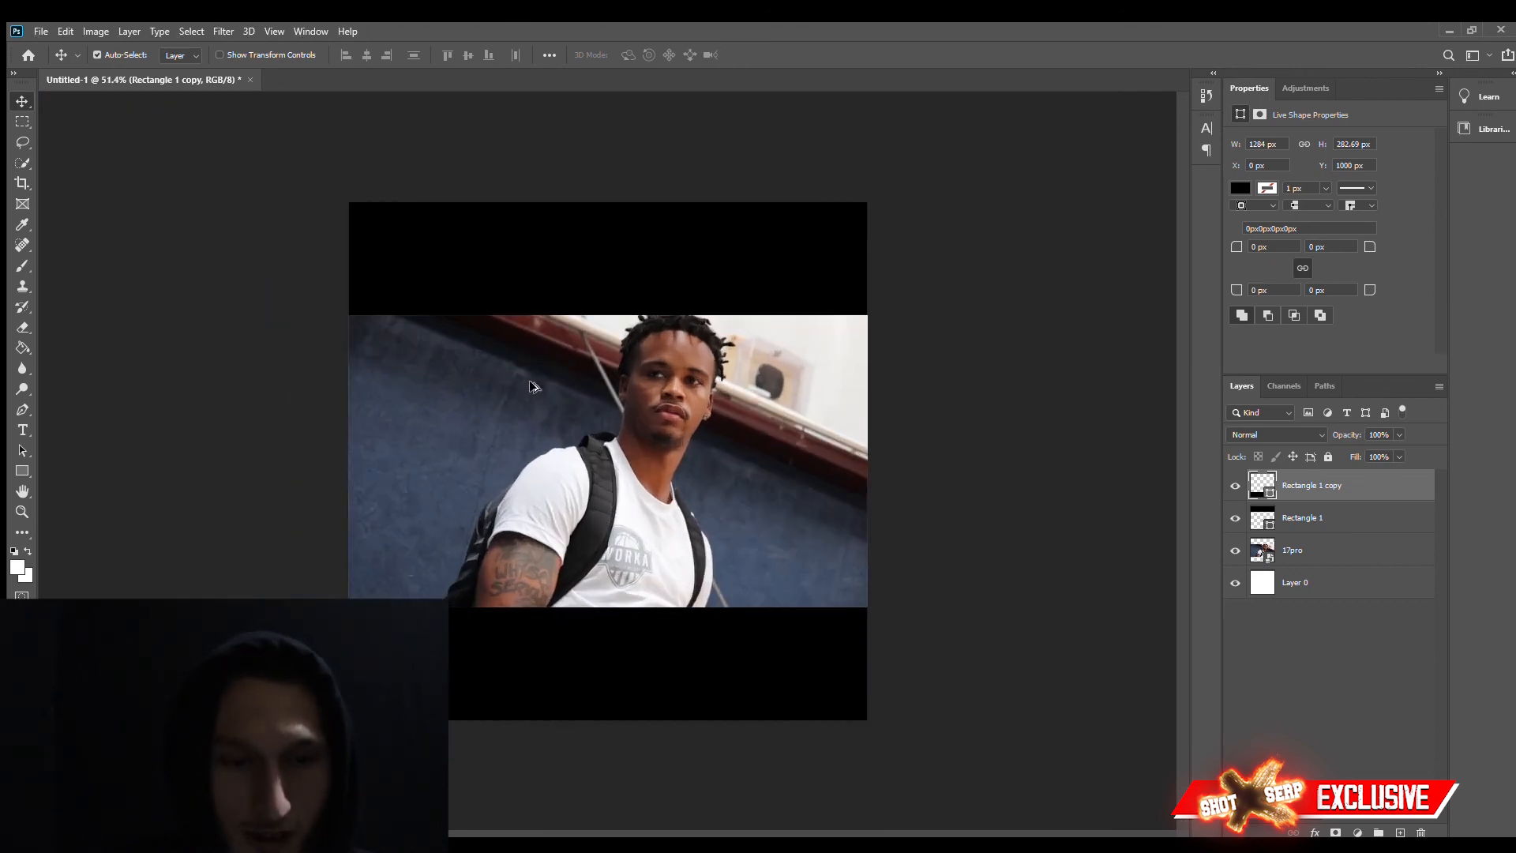
pyautogui.click(1235, 551)
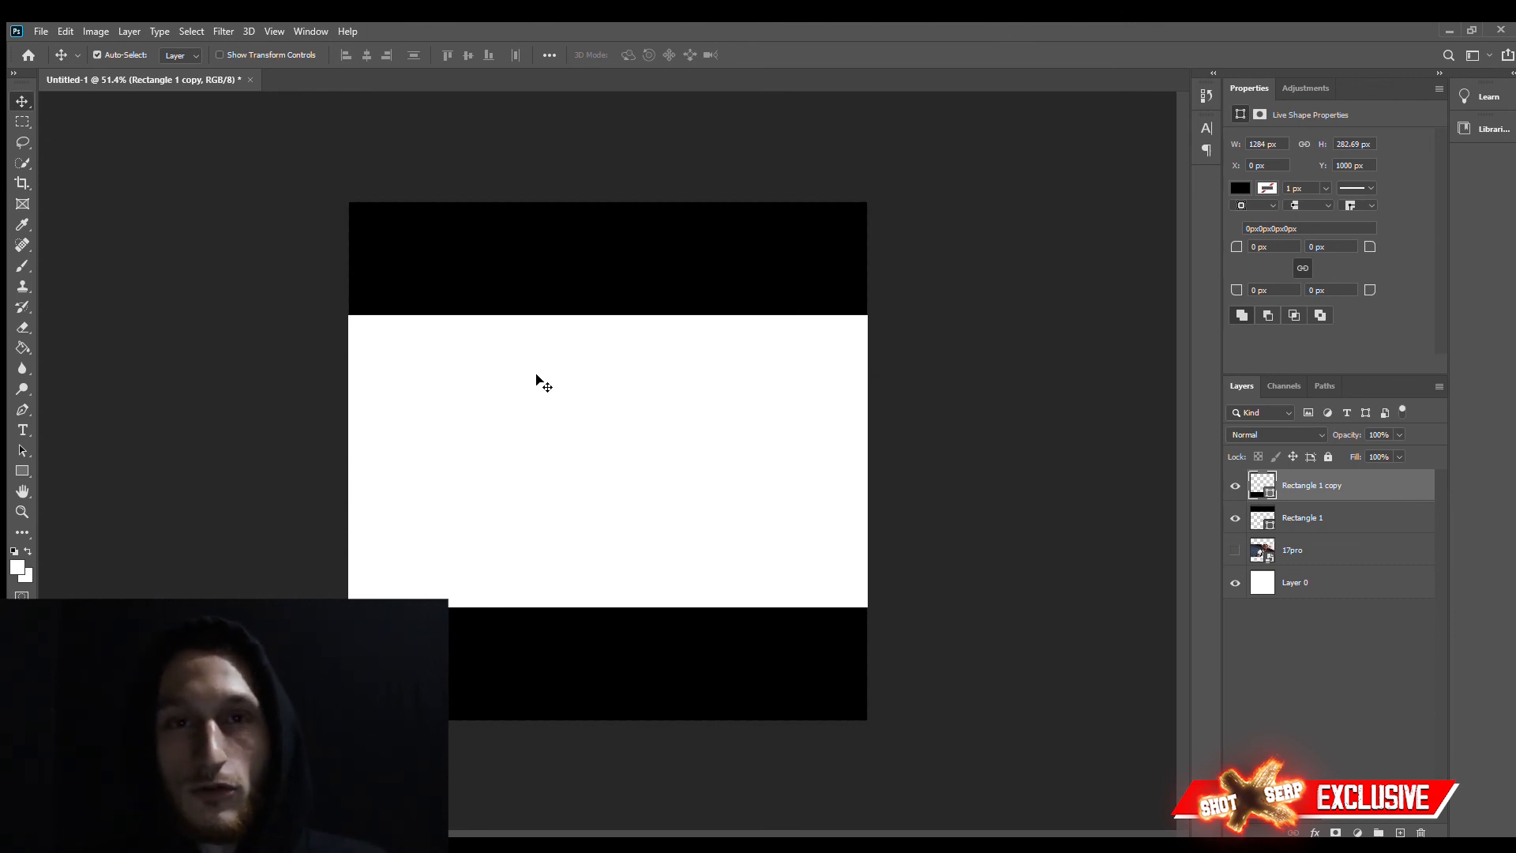
pyautogui.click(1236, 585)
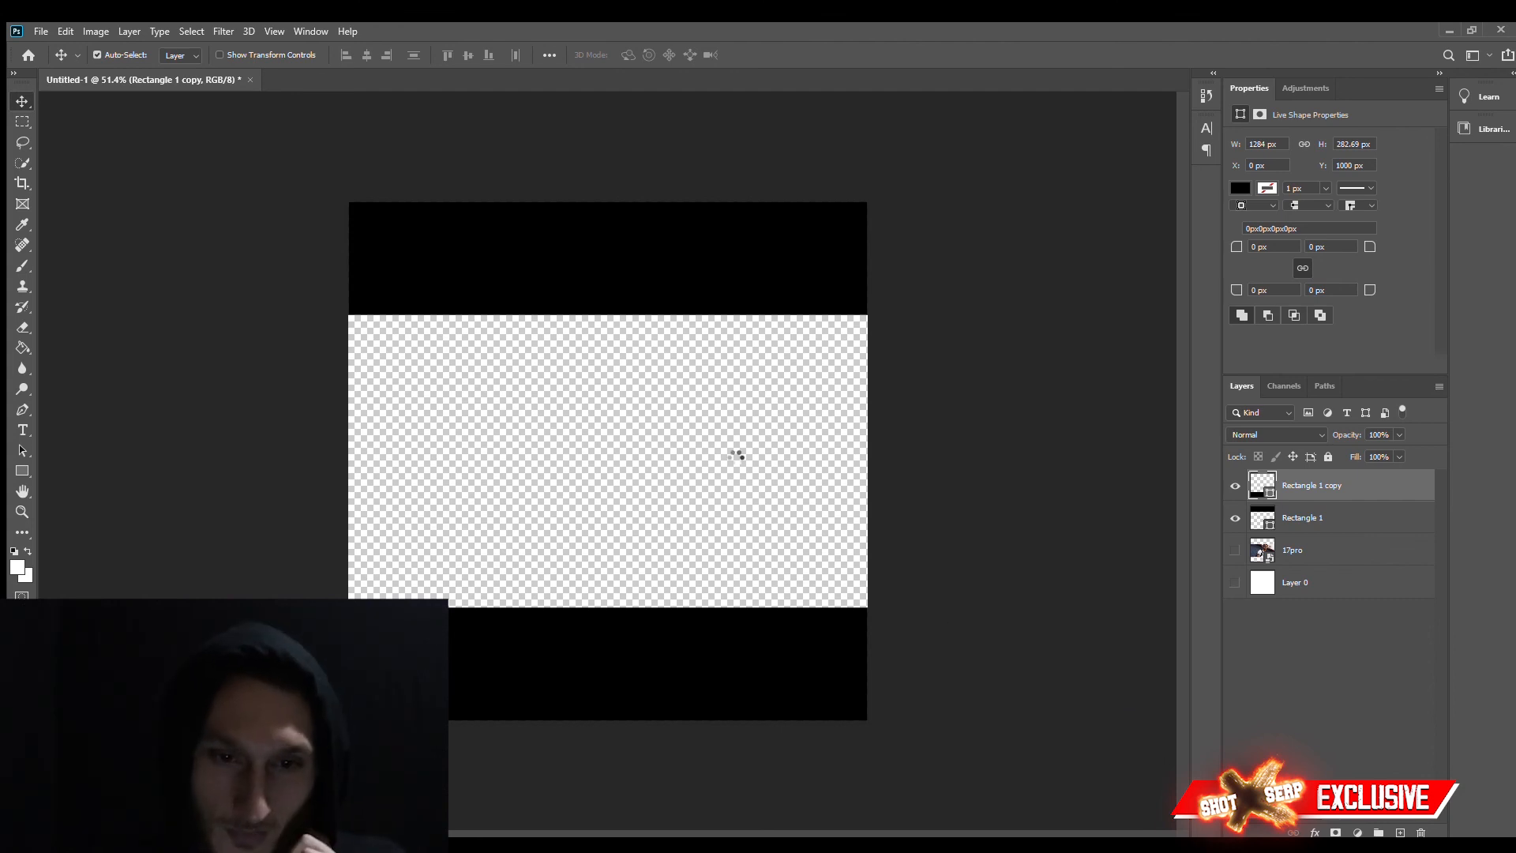
# - Place the 4pro image in the canvas's upper-right corner, scaled down to about 656 × 369 px
pyautogui.moveTo(707, 457); pyautogui.dragTo(790, 329)
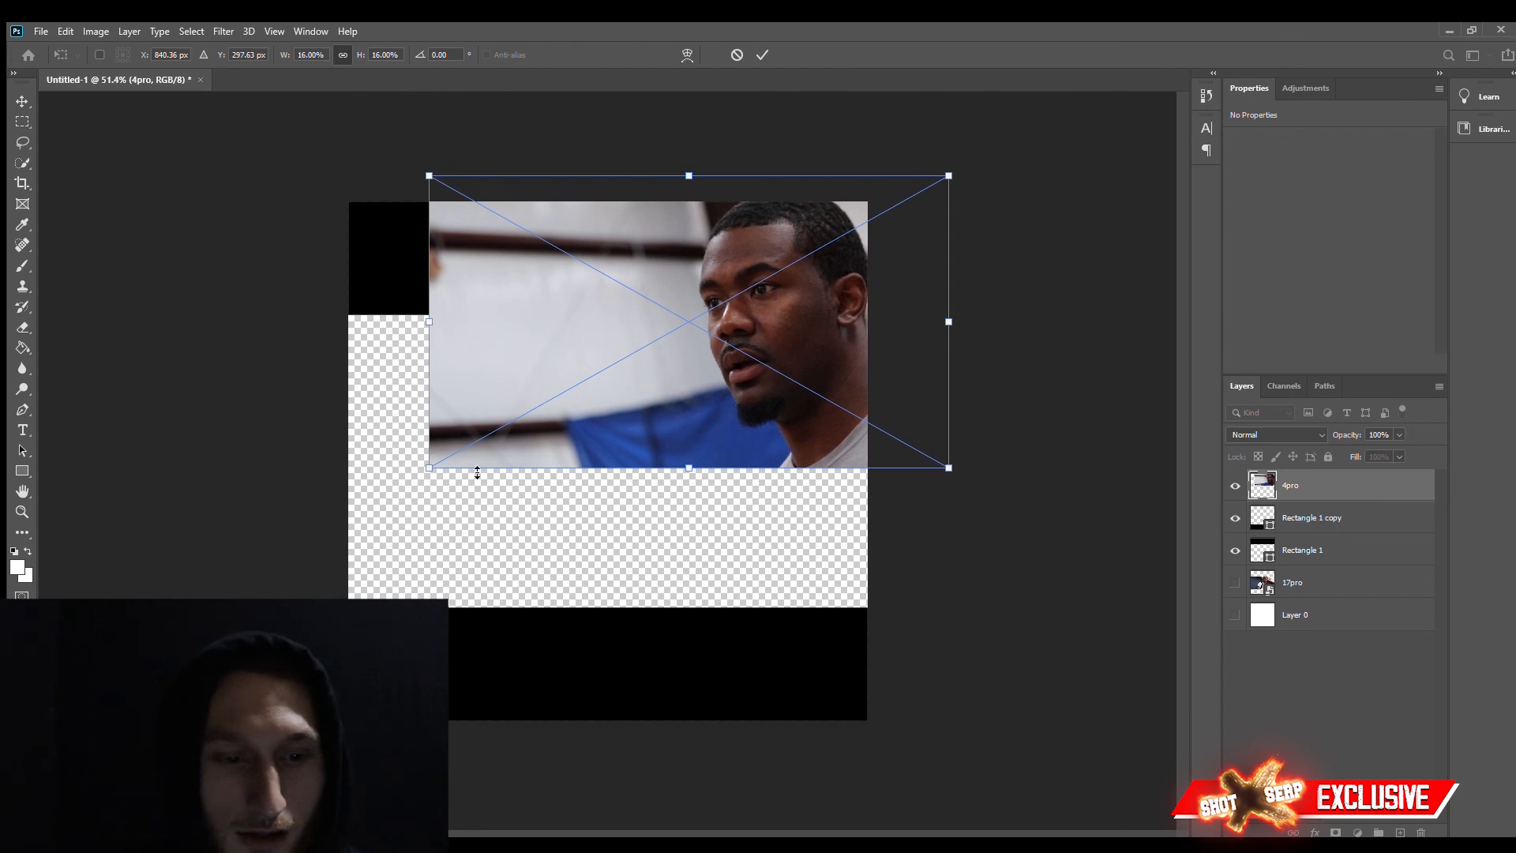
pyautogui.moveTo(428, 467); pyautogui.dragTo(689, 310)
pyautogui.click(22, 98)
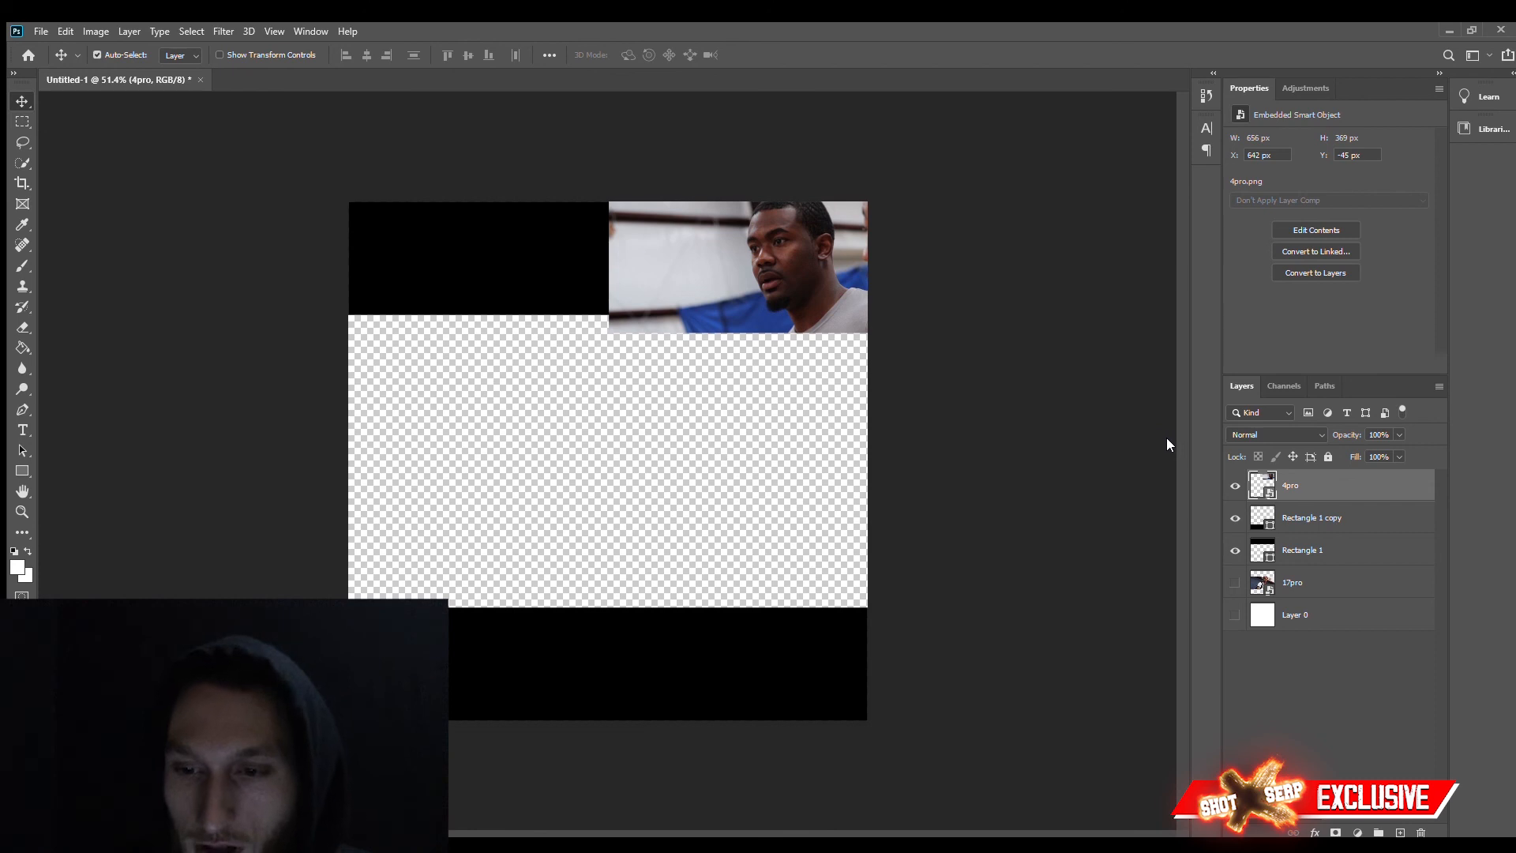
# - Rasterize the 4pro, Rectangle 1 copy, Rectangle 1 and 17pro layers
pyautogui.click(1326, 521)
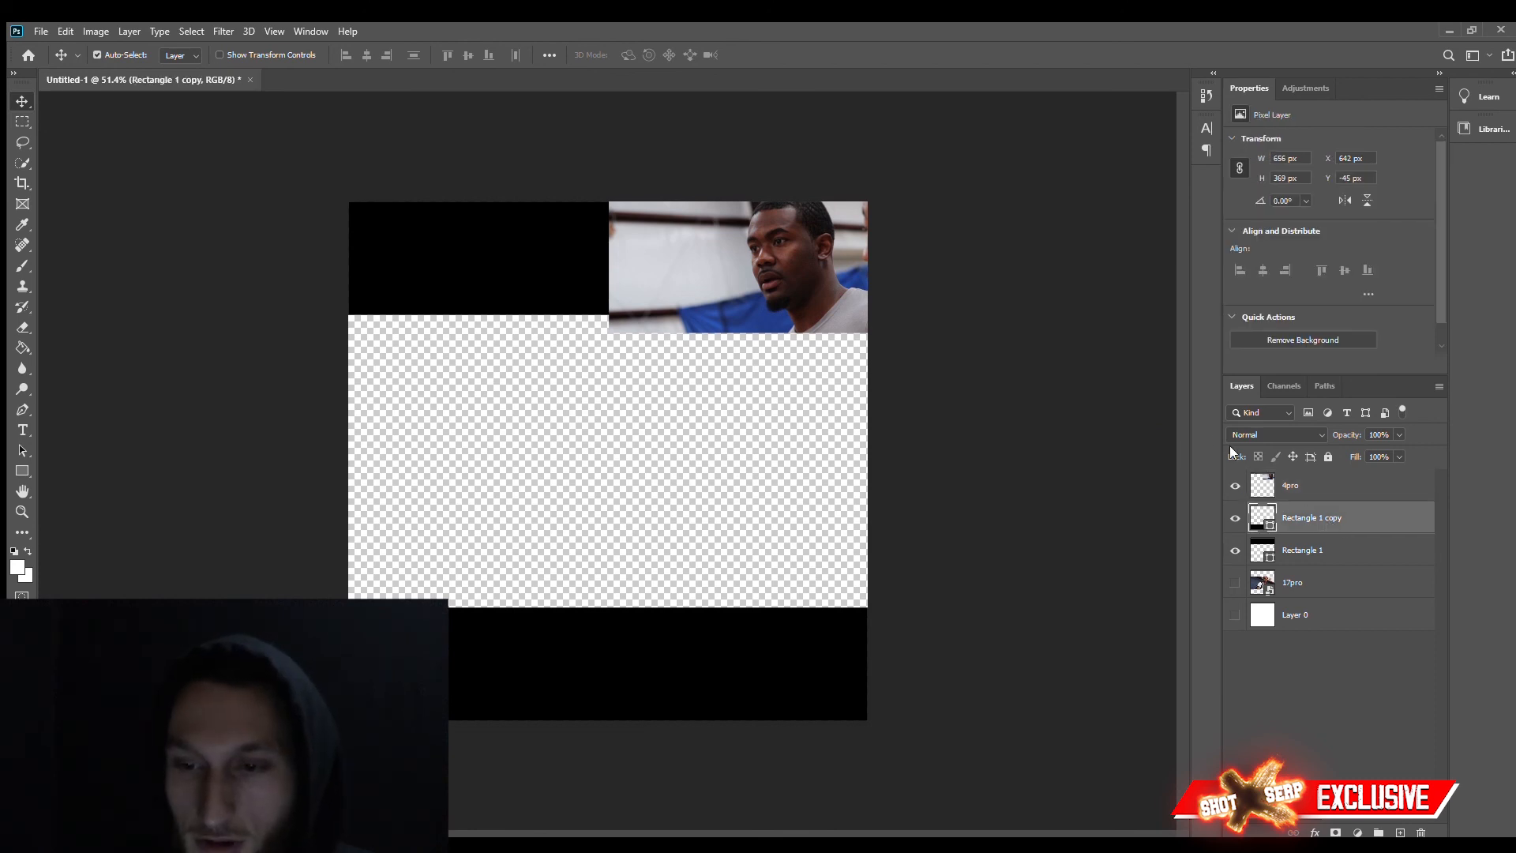
pyautogui.click(1319, 551)
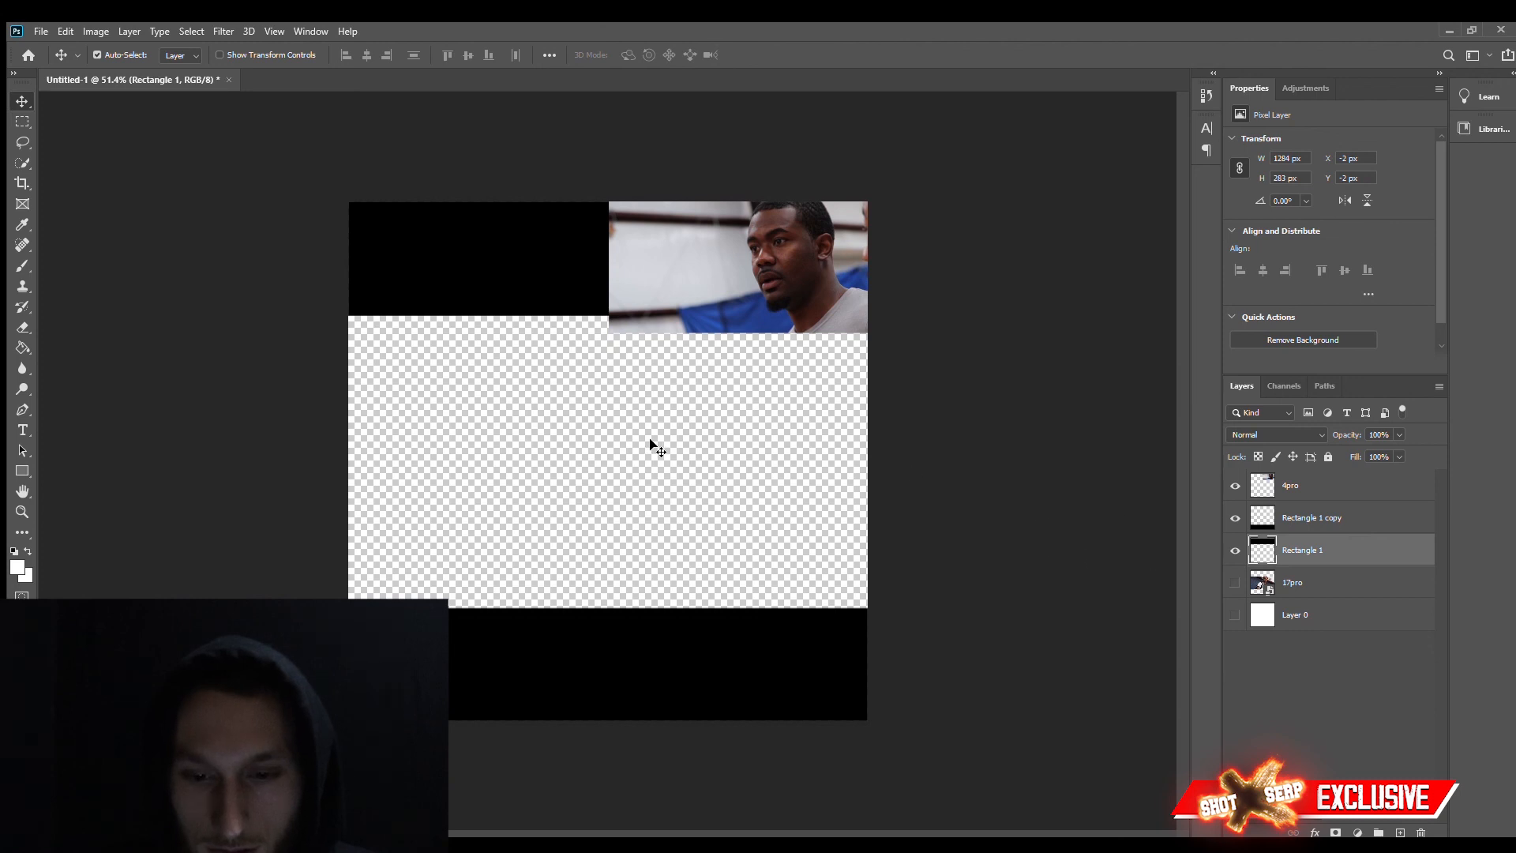
pyautogui.scroll(3, 500, 687)
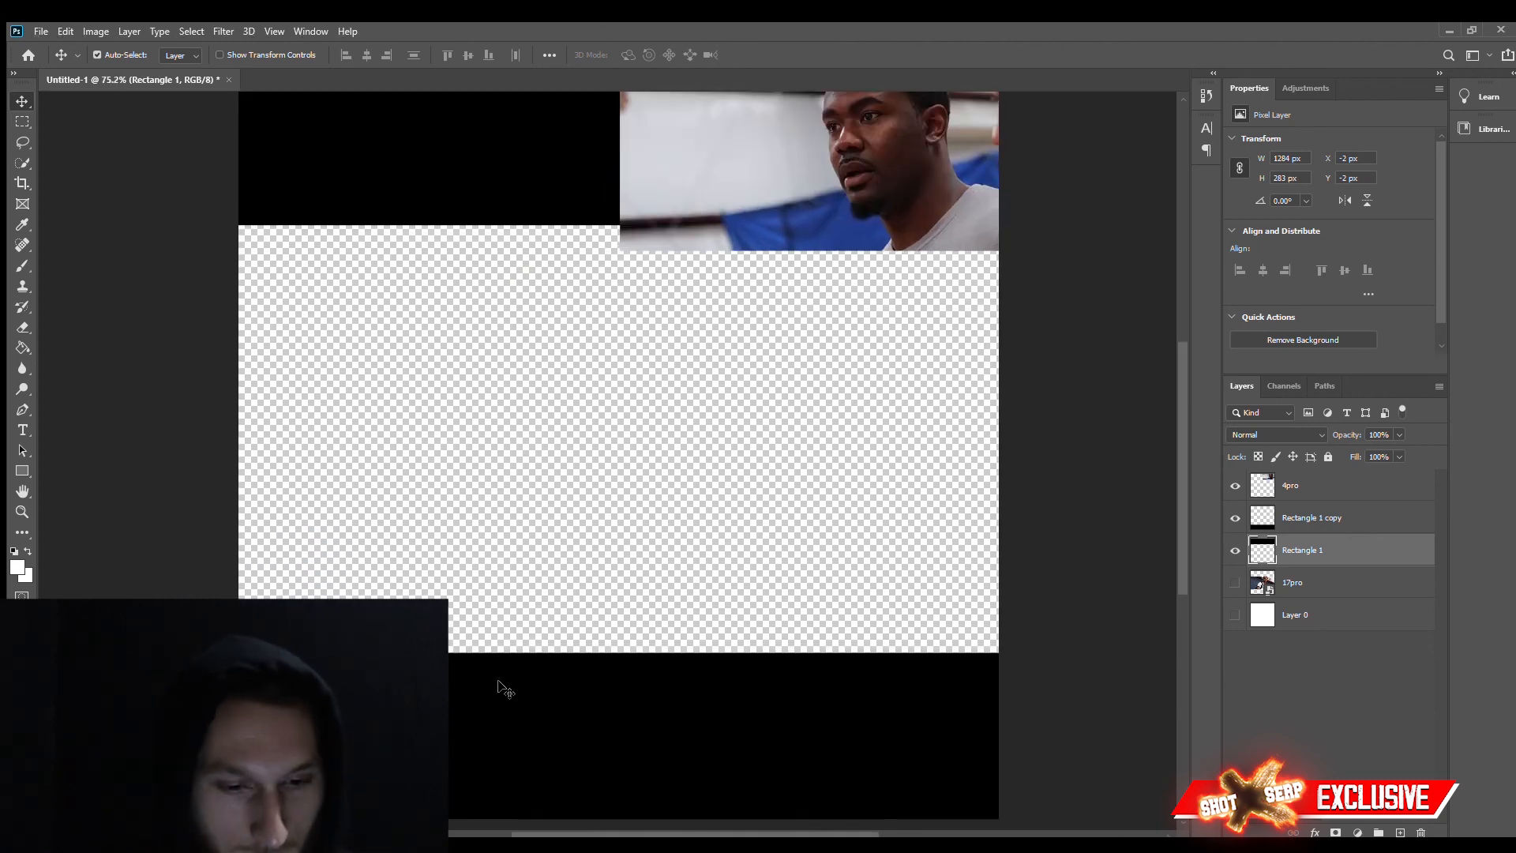
pyautogui.scroll(-2, 544, 672)
pyautogui.click(1300, 591)
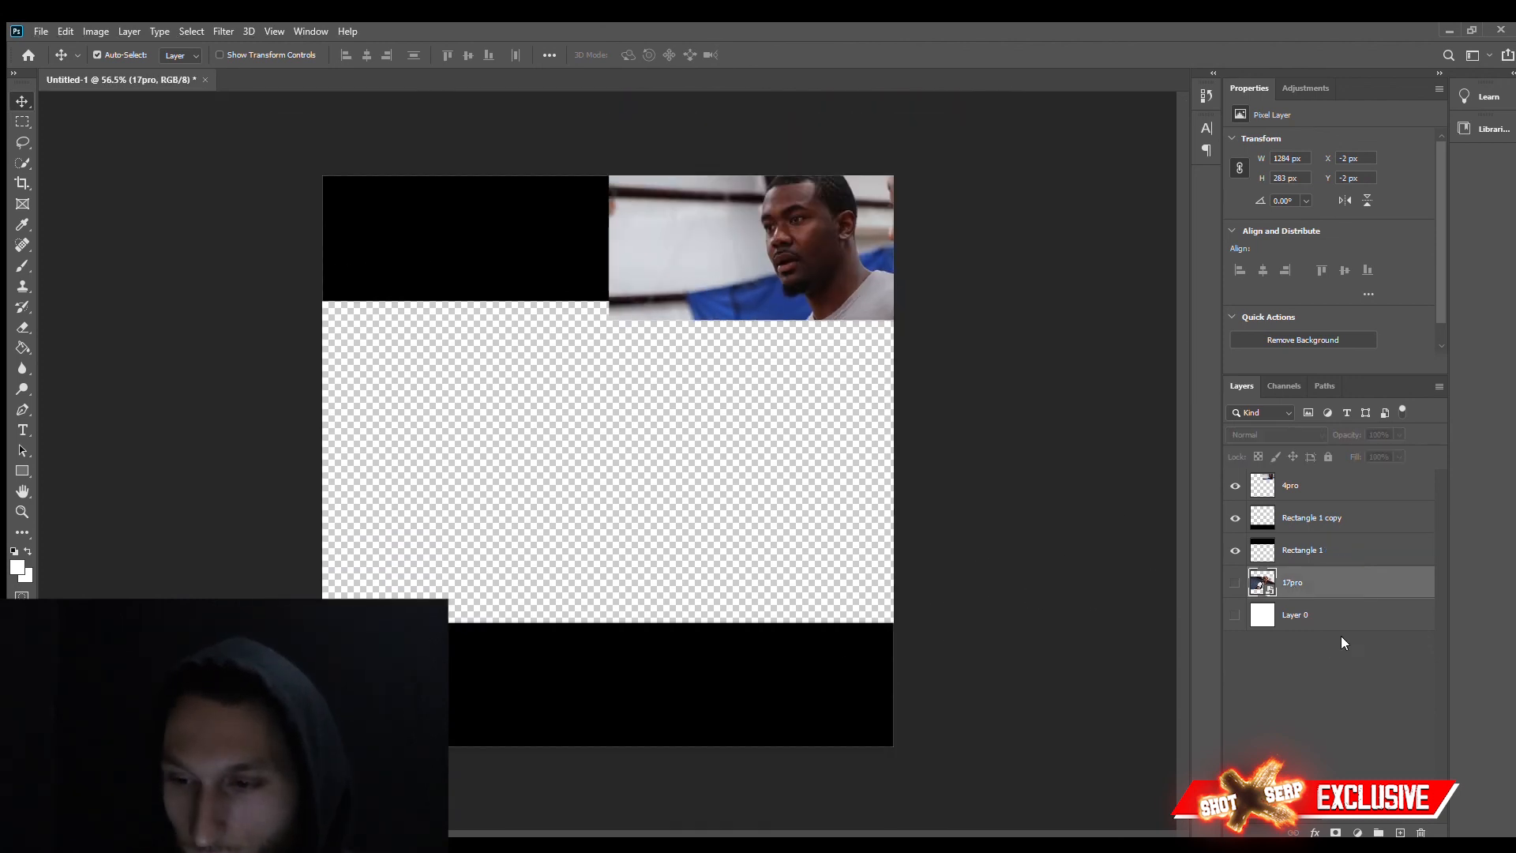
pyautogui.scroll(1, 813, 517)
pyautogui.scroll(2, 730, 348)
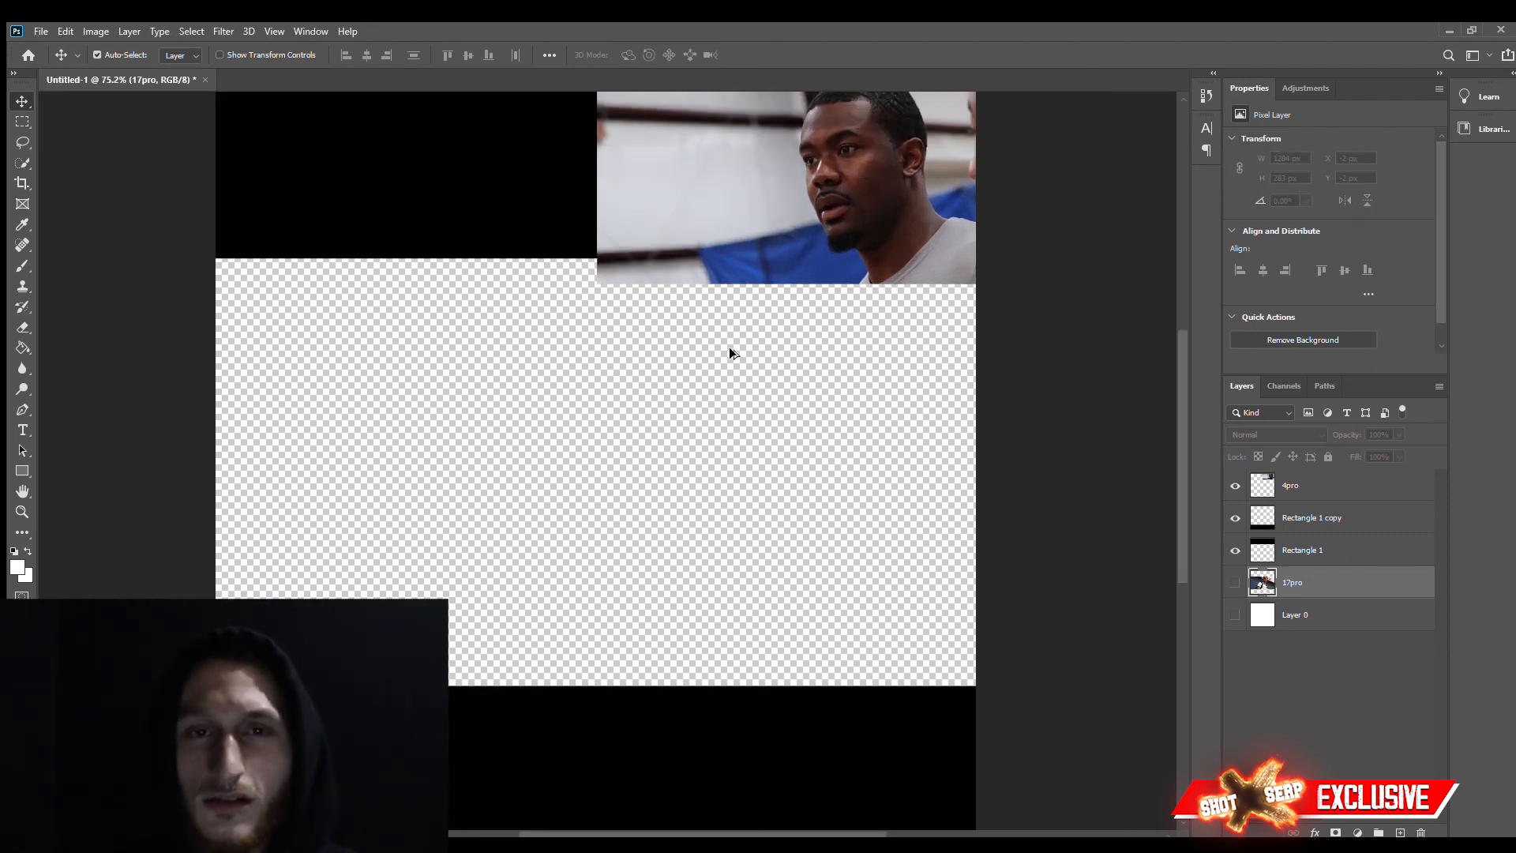
pyautogui.scroll(-1, 730, 348)
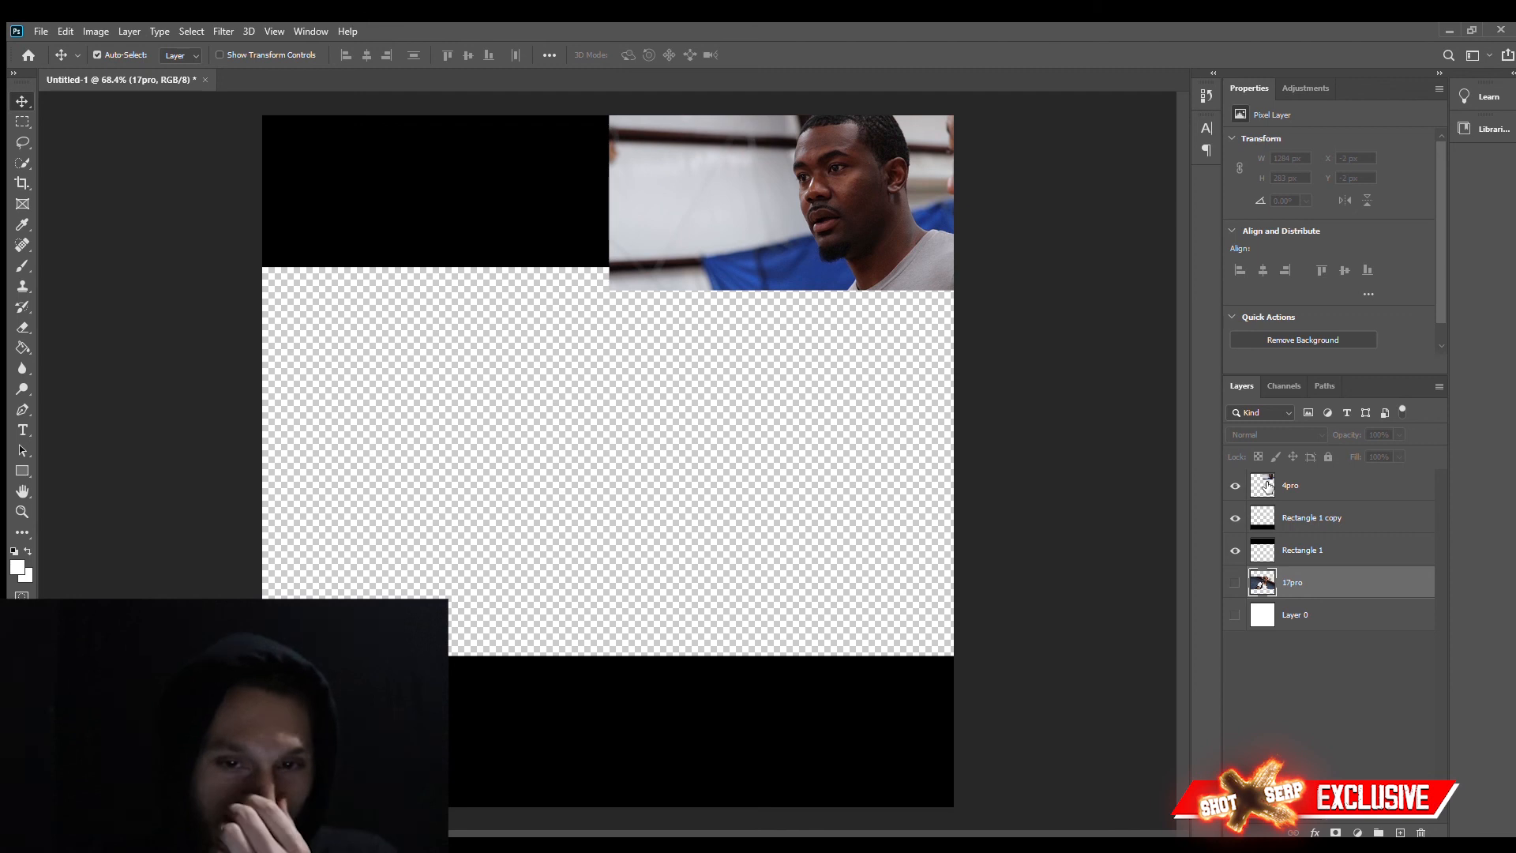
# - Trim the 4pro photo to the upper black bar by cutting everything outside the Rectangle 1 outline, and clear the selection
pyautogui.keyDown('ctrl'); pyautogui.click(1266, 551); pyautogui.keyUp('ctrl')
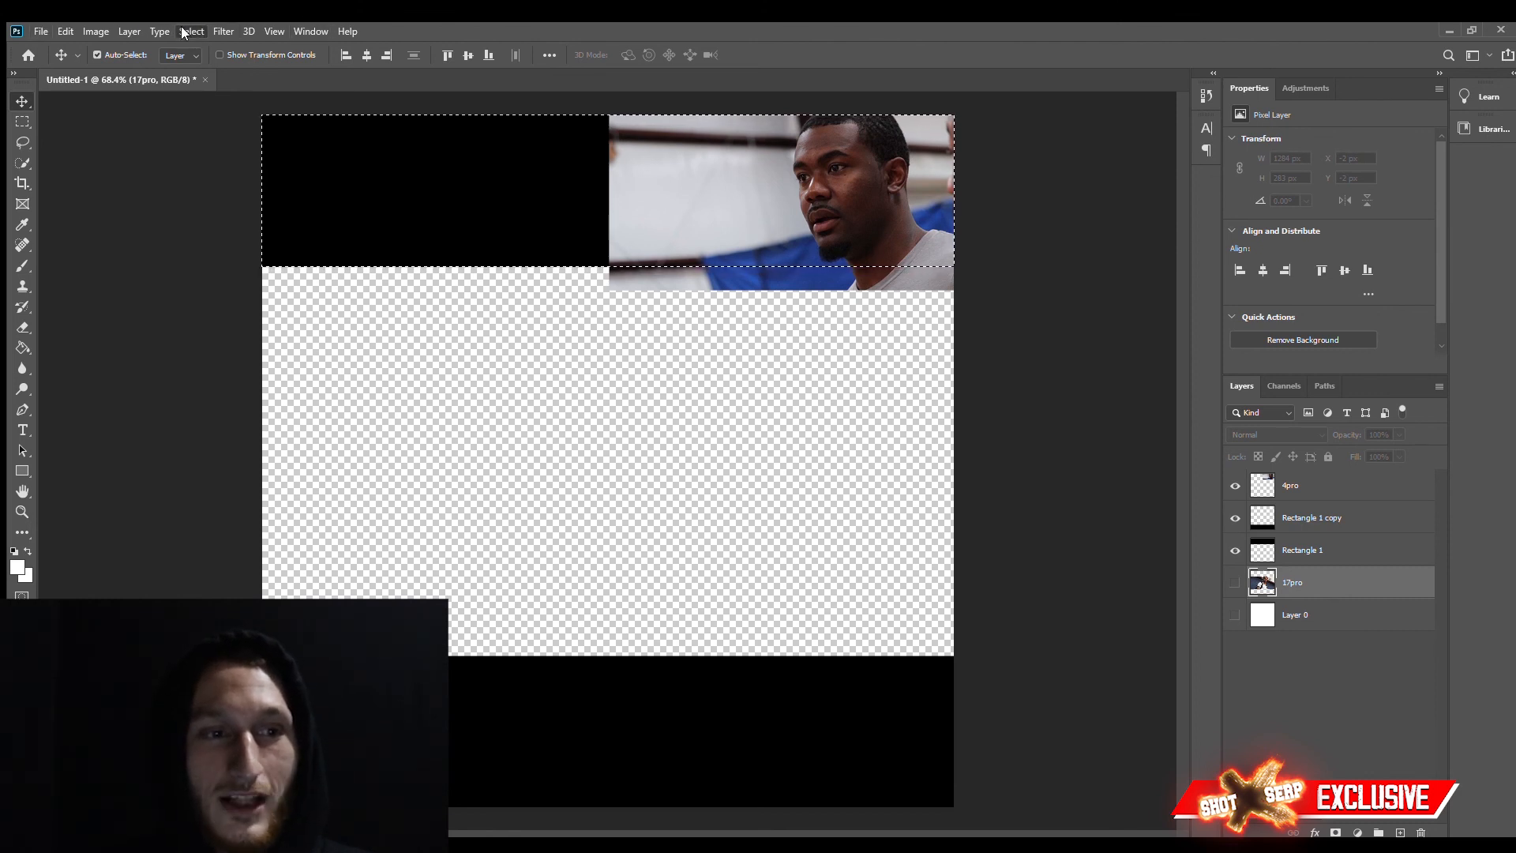
pyautogui.hotkey('ctrl', 'shift', 'i')
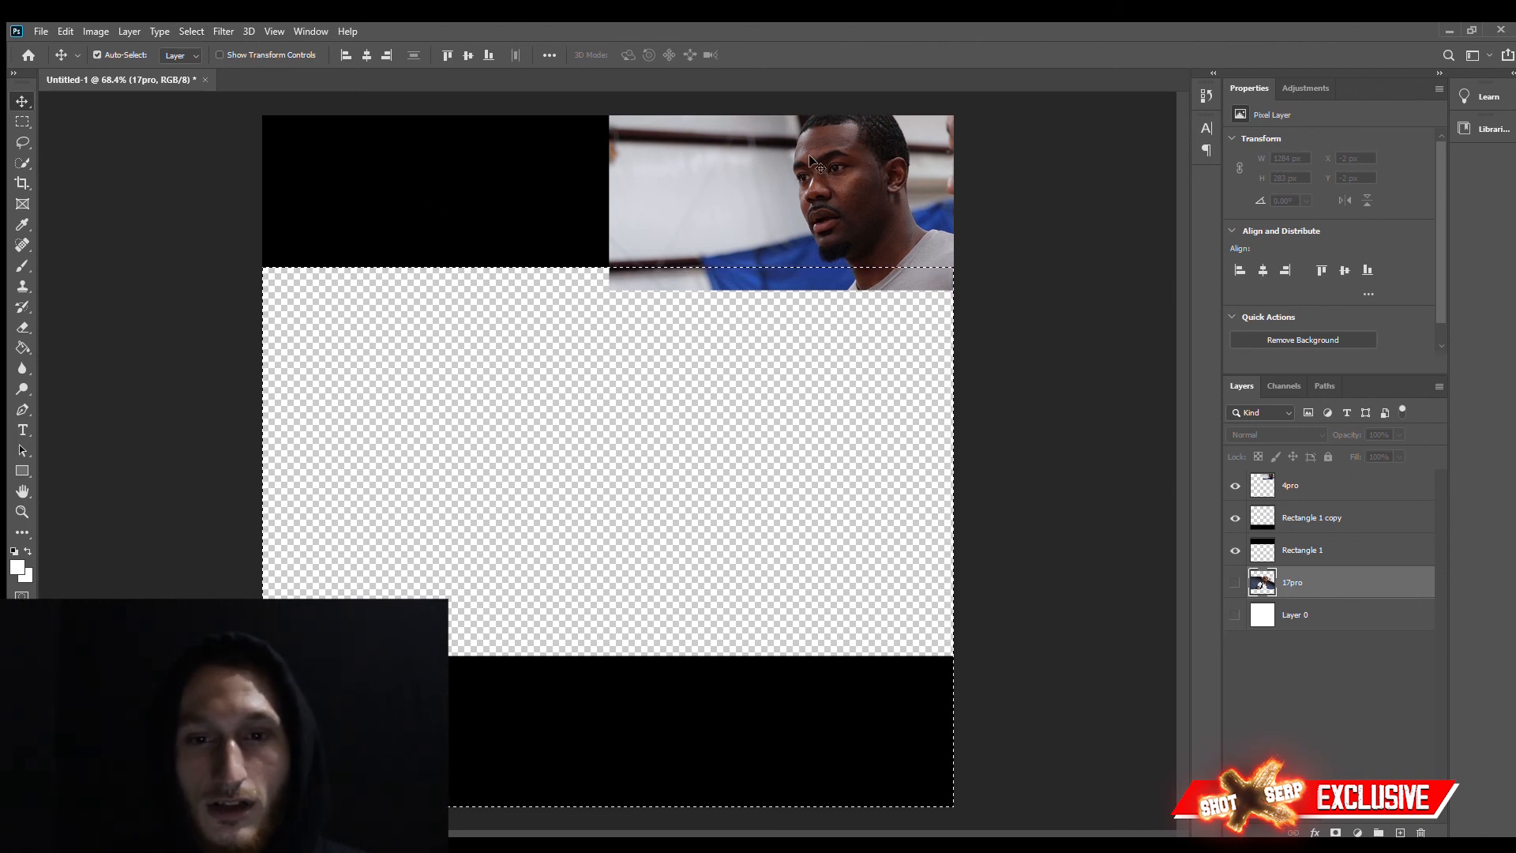
pyautogui.click(1267, 487)
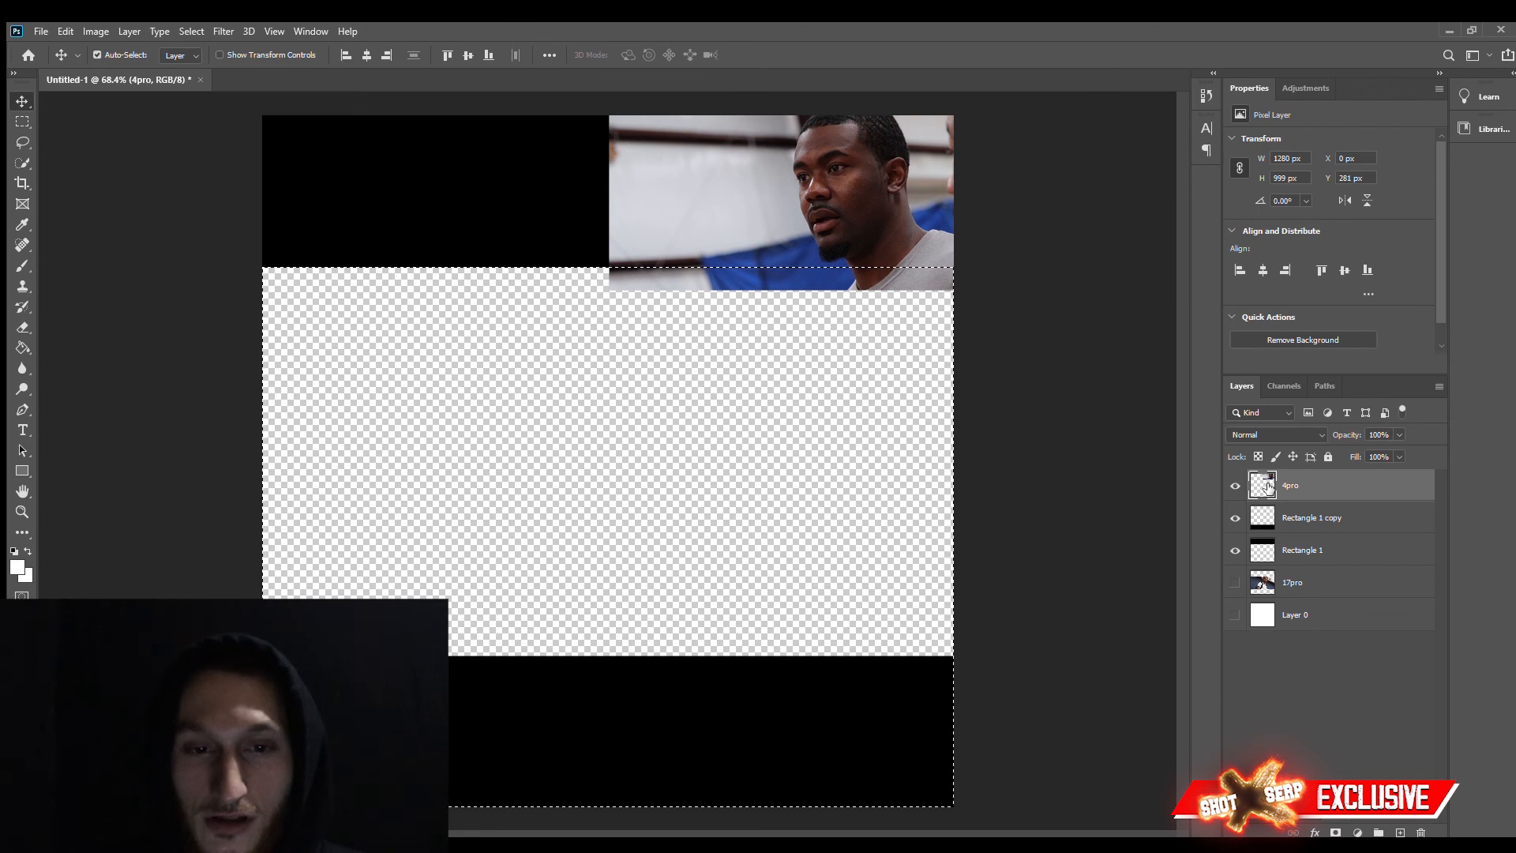
pyautogui.press('Delete')
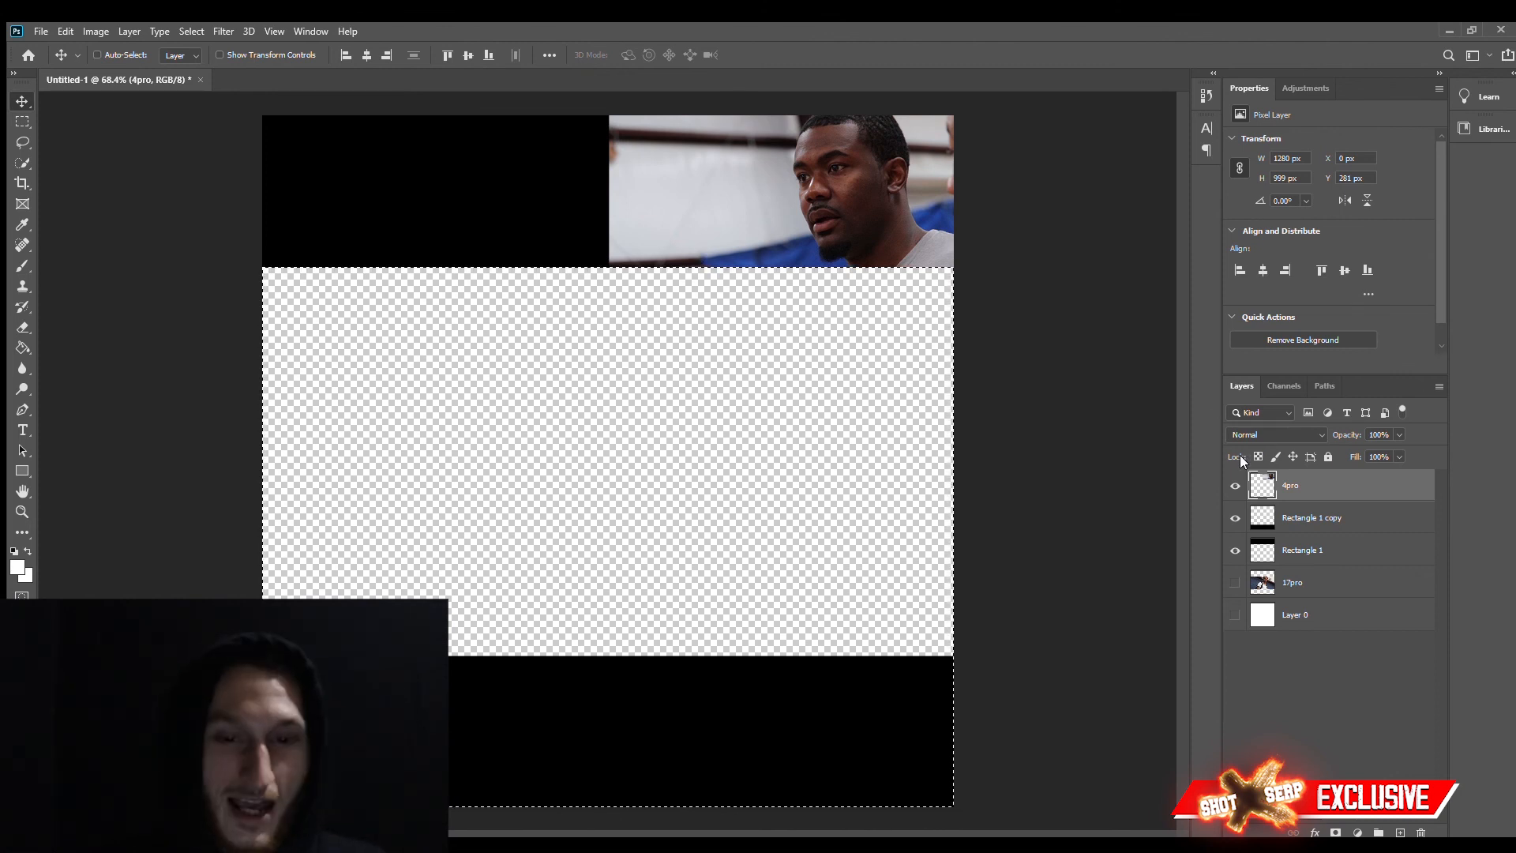
pyautogui.hotkey('ctrl', 'z')
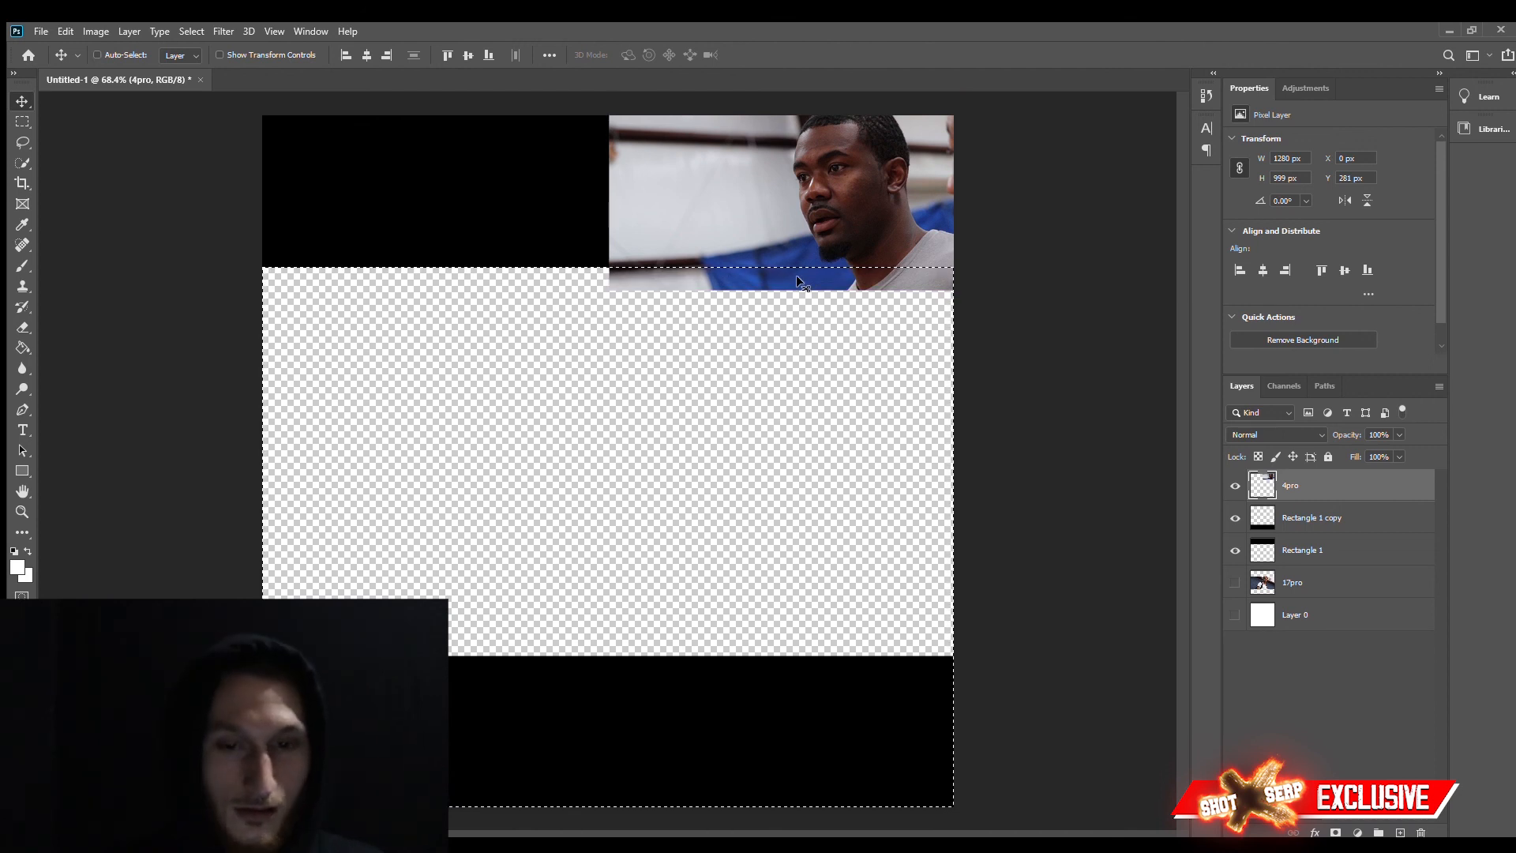
pyautogui.hotkey('ctrl', 'x')
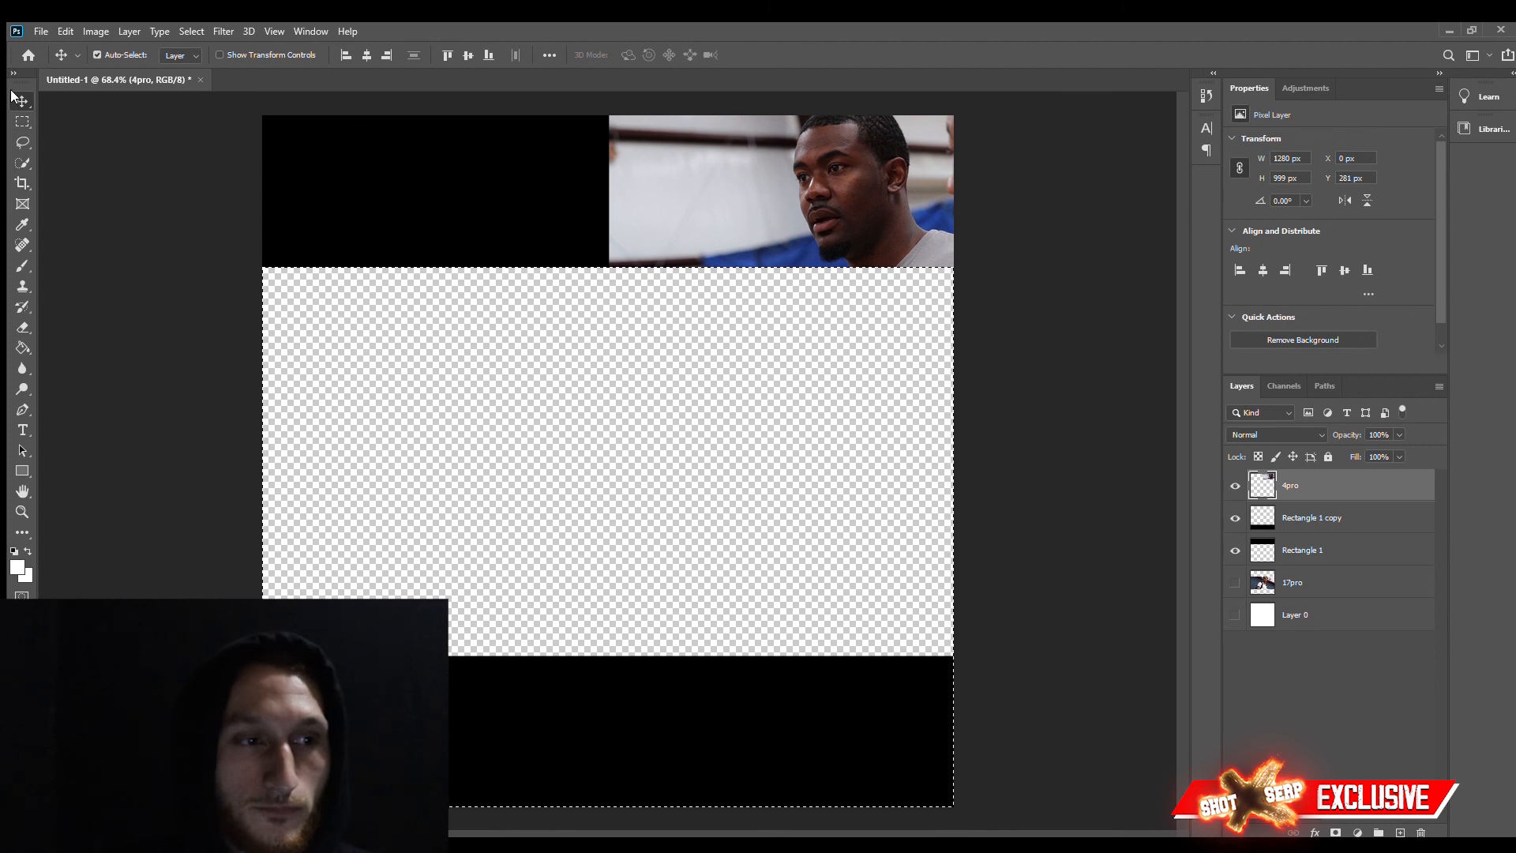
pyautogui.click(142, 203)
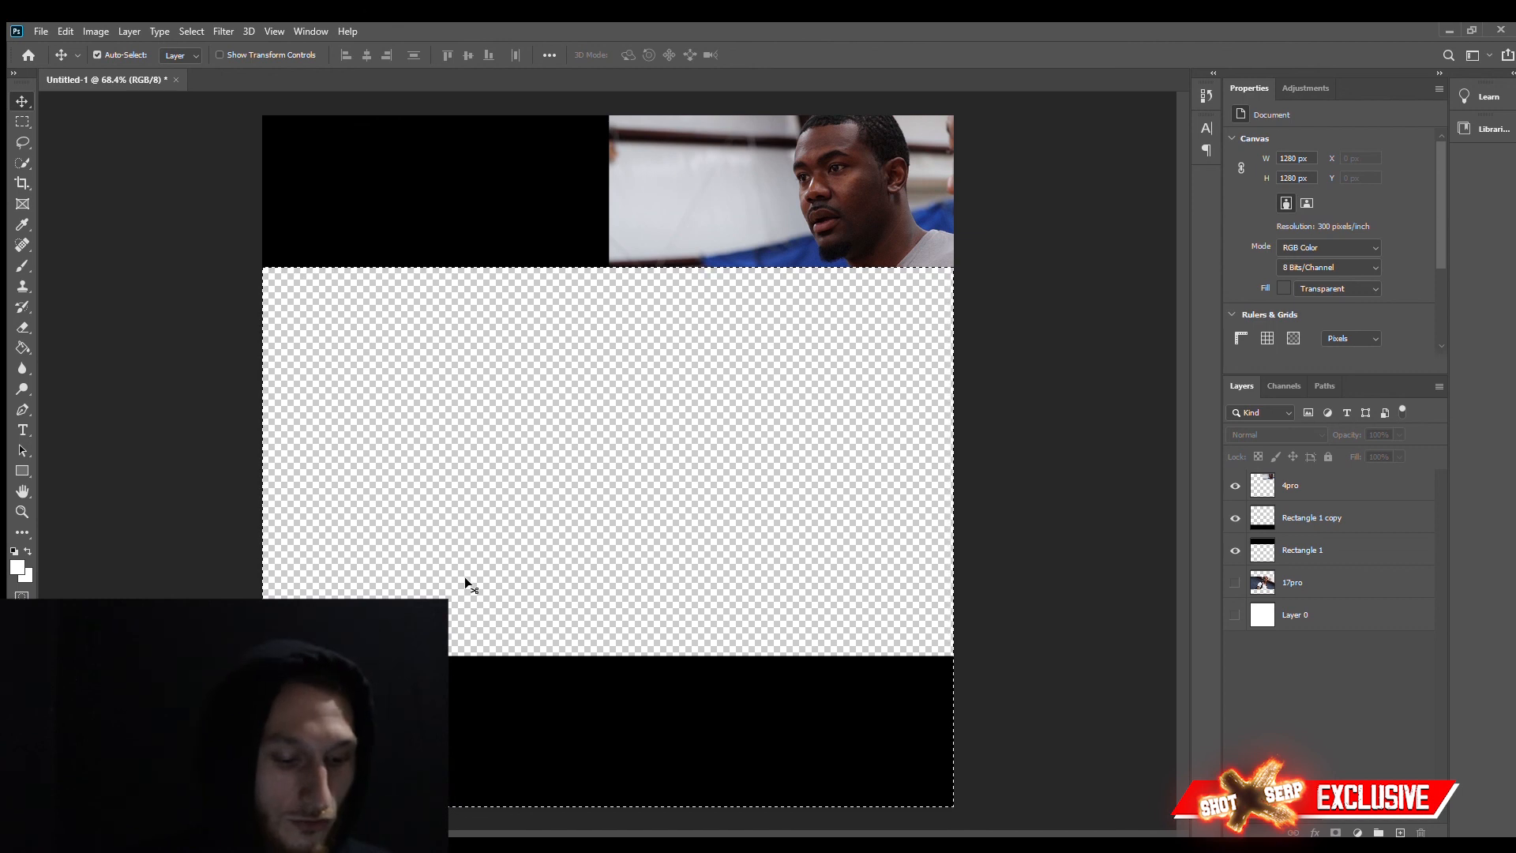
pyautogui.hotkey('ctrl', 'd')
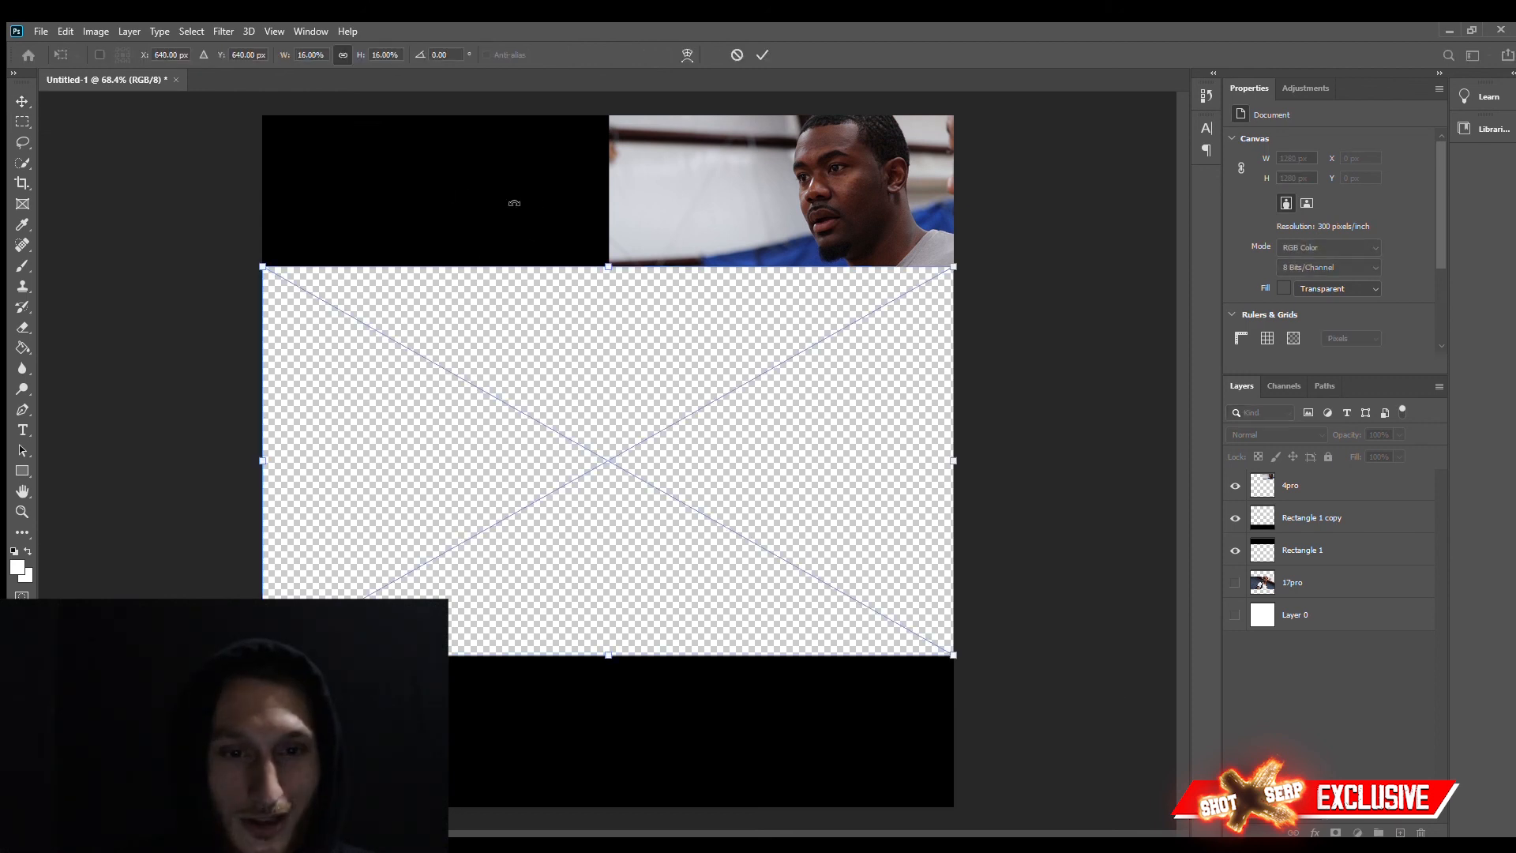
# - Place the 1pro photo over the middle of the upper bar, scaled to about 605 × 341 px and overlapping the 4pro photo
pyautogui.moveTo(704, 404); pyautogui.dragTo(404, 177)
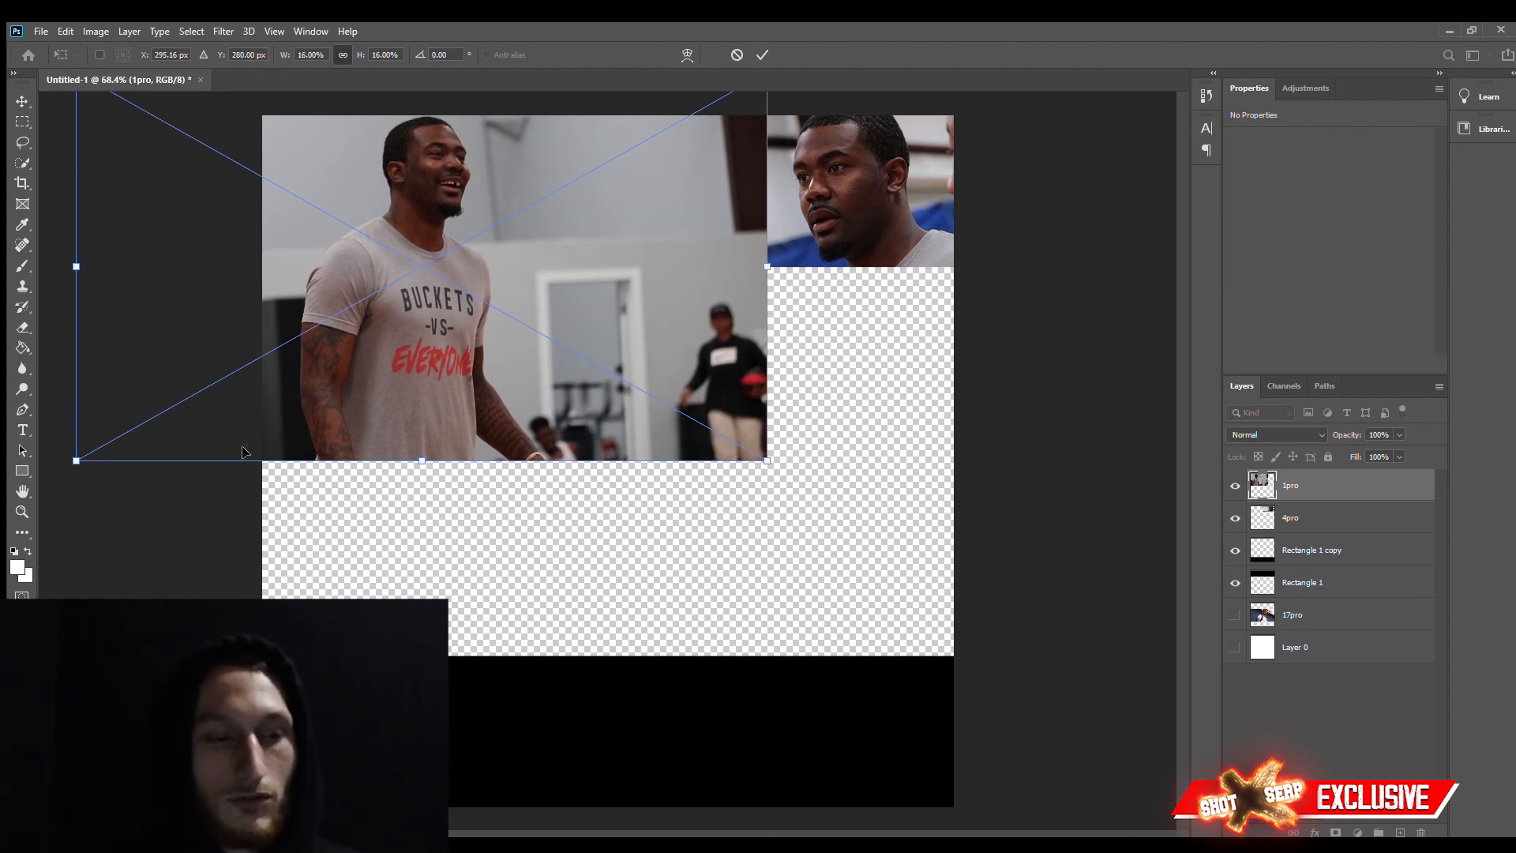
pyautogui.moveTo(76, 460); pyautogui.dragTo(258, 357)
pyautogui.moveTo(307, 290); pyautogui.dragTo(439, 210)
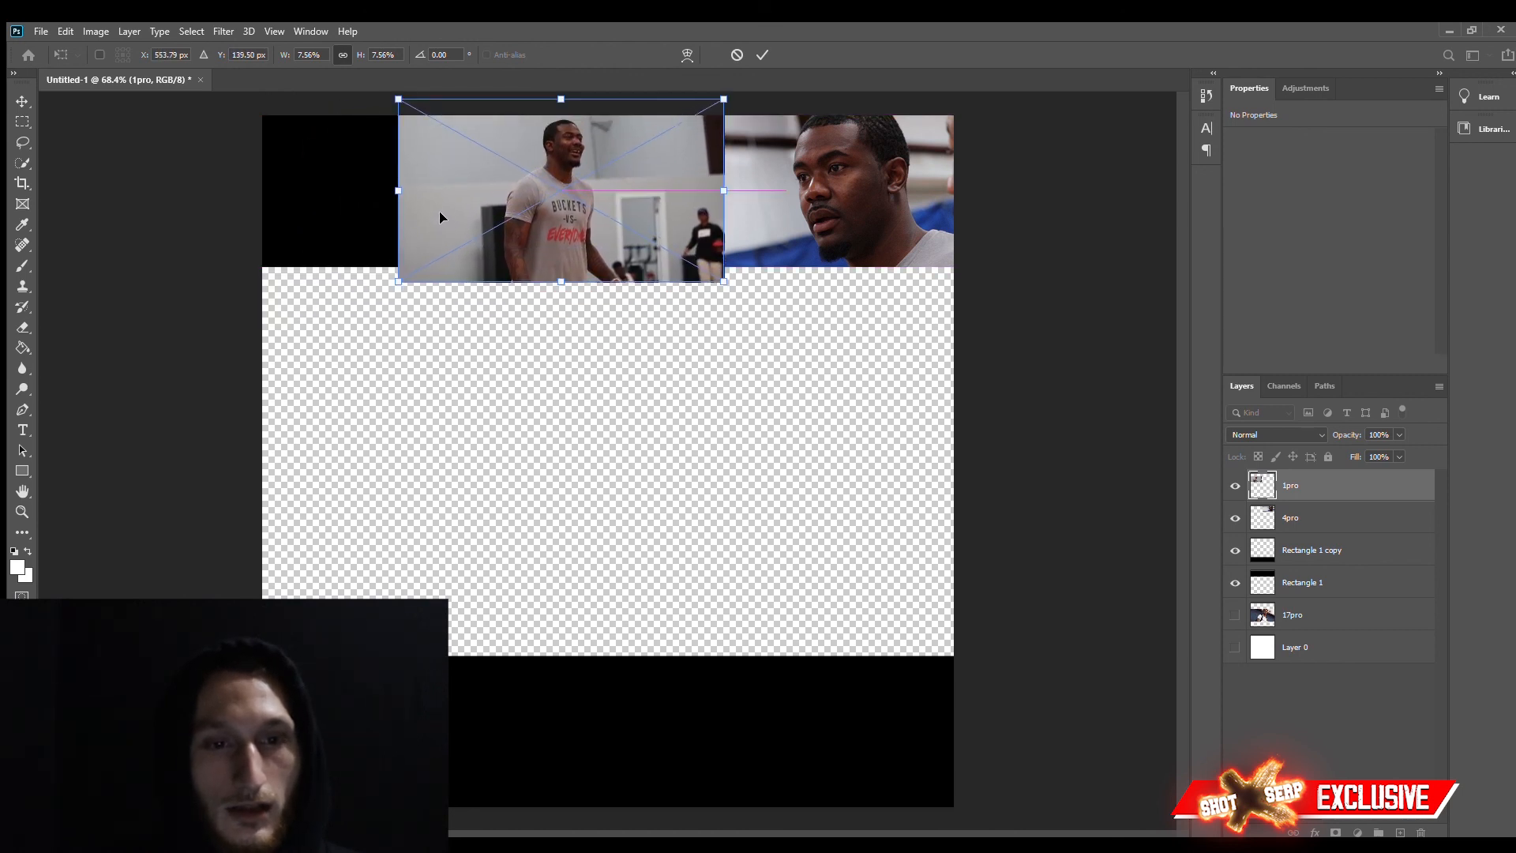
pyautogui.press('Return')
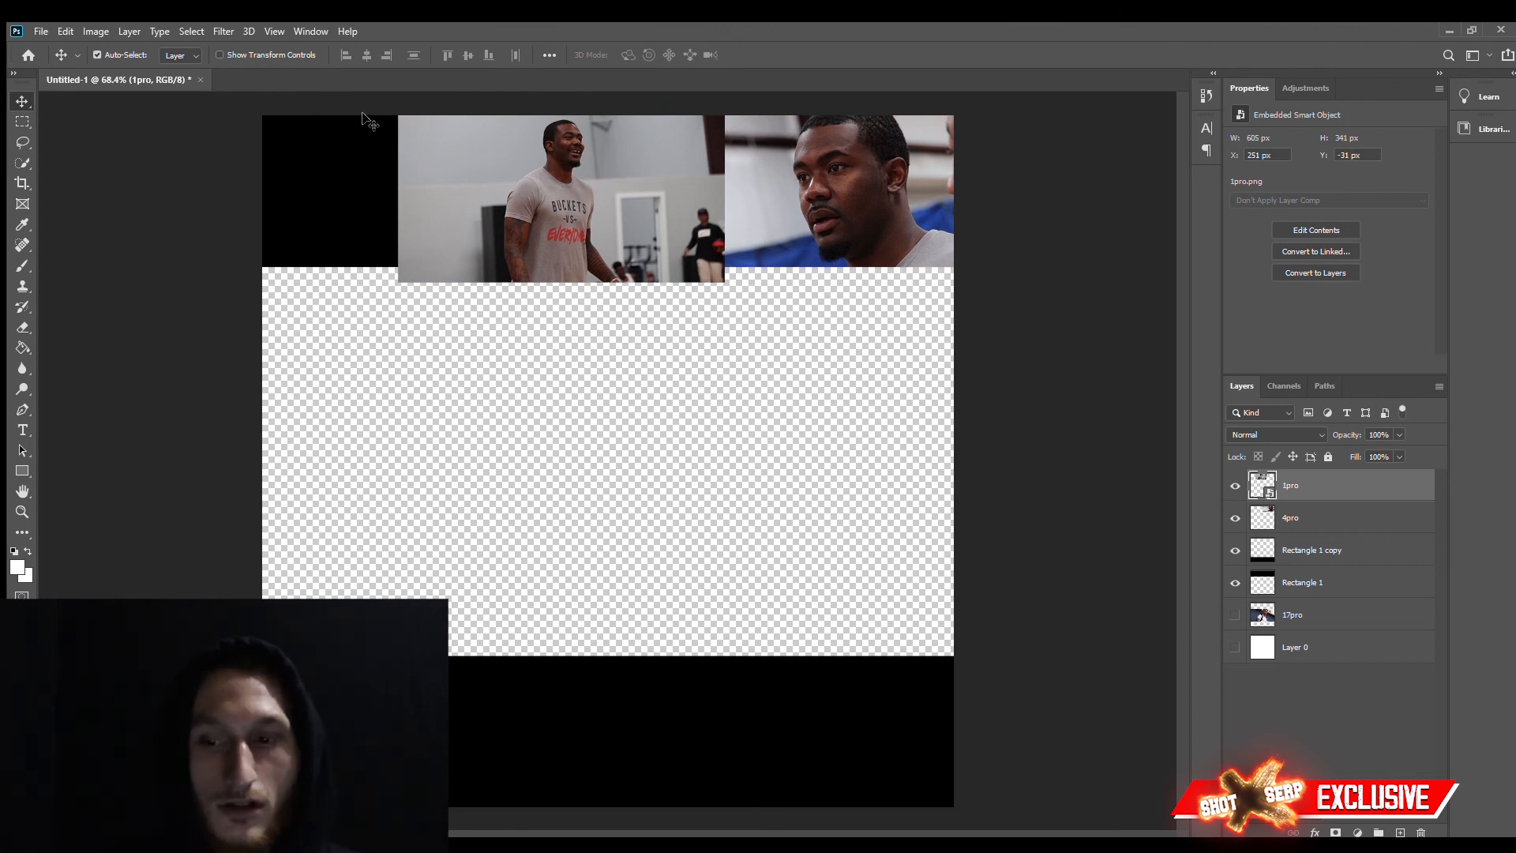
# - Rasterize the 1pro photo, delete the part outside the Rectangle 1 outline, and clear the selection
pyautogui.keyDown('ctrl'); pyautogui.click(1263, 582); pyautogui.keyUp('ctrl')
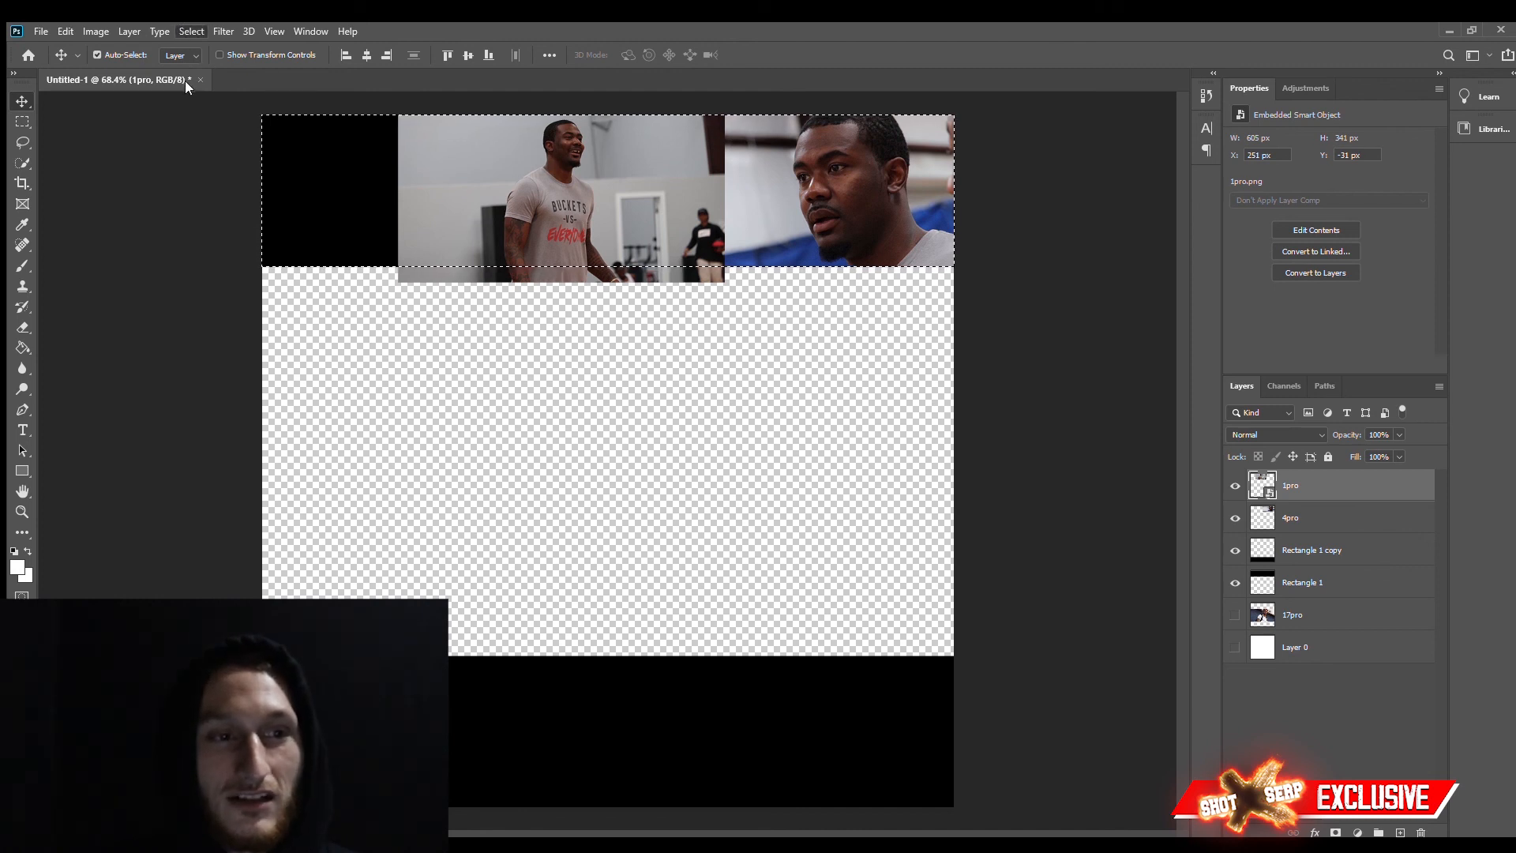
pyautogui.hotkey('ctrl', 'shift', 'i')
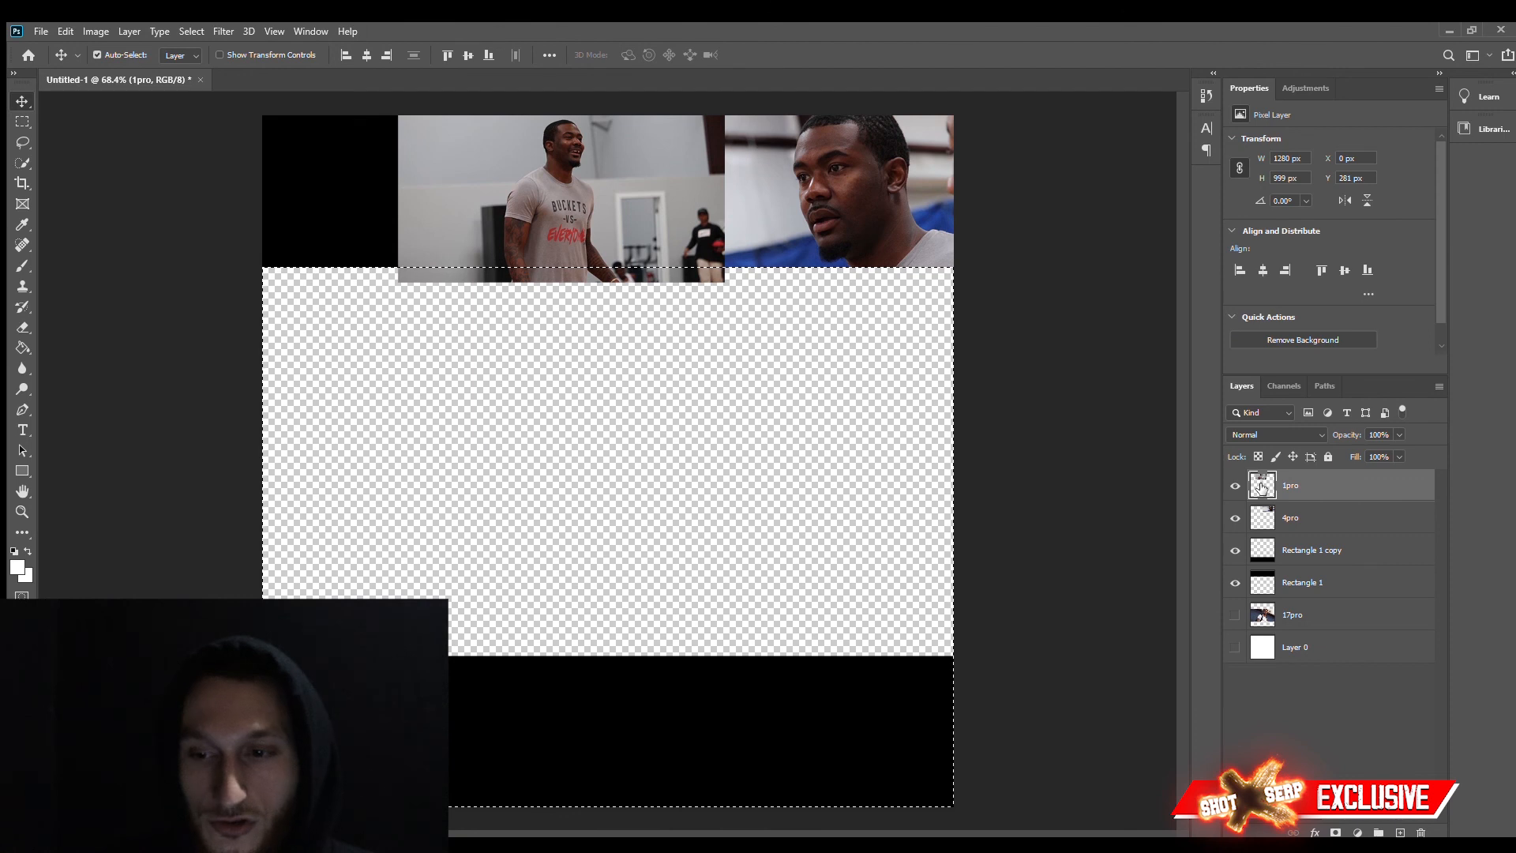
pyautogui.press('Delete')
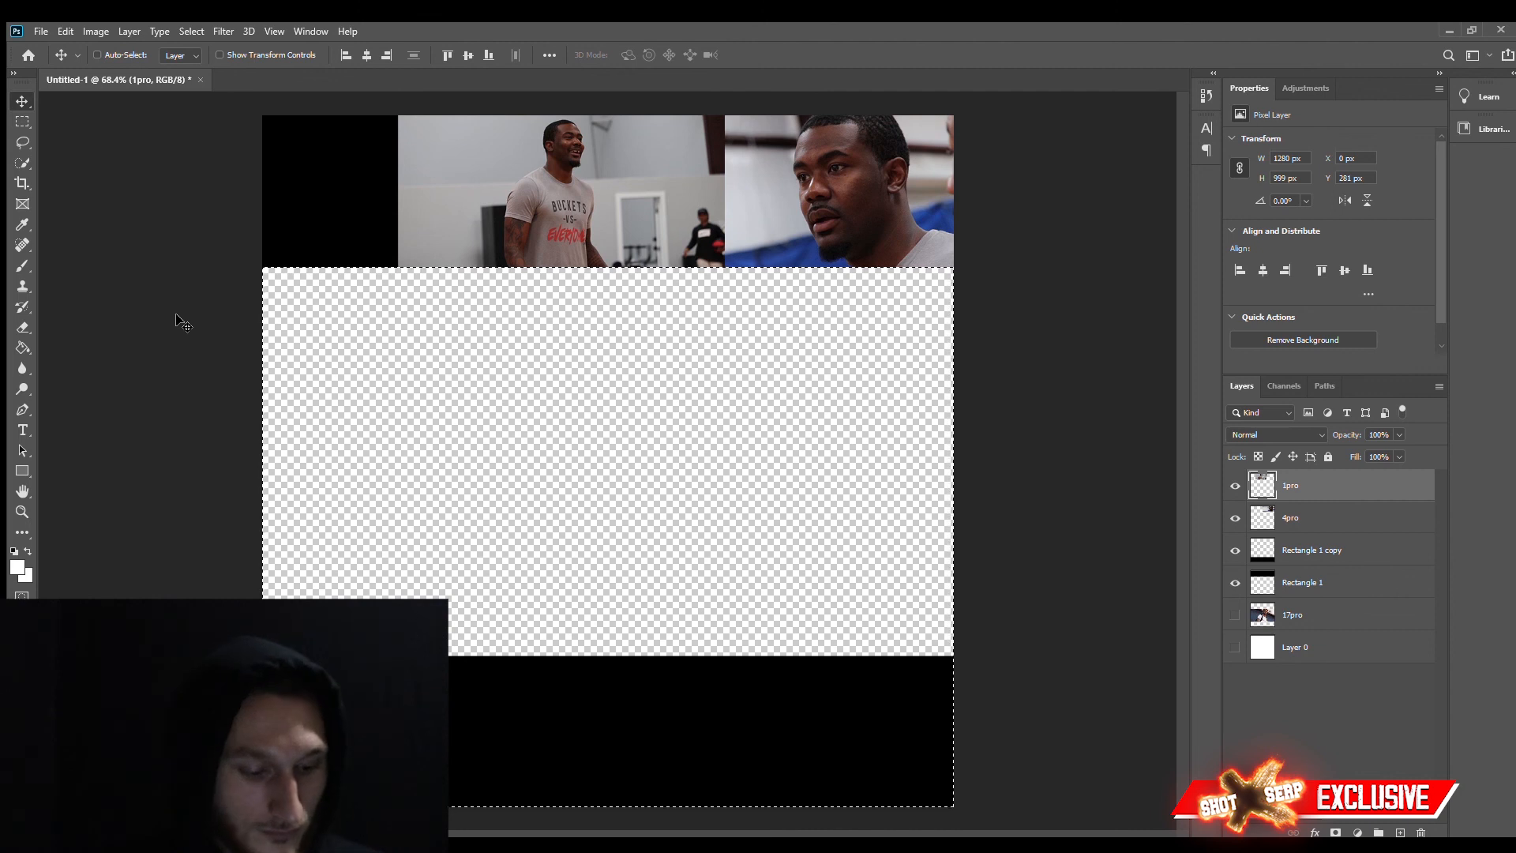
pyautogui.press('ctrl')
pyautogui.hotkey('ctrl', 'd')
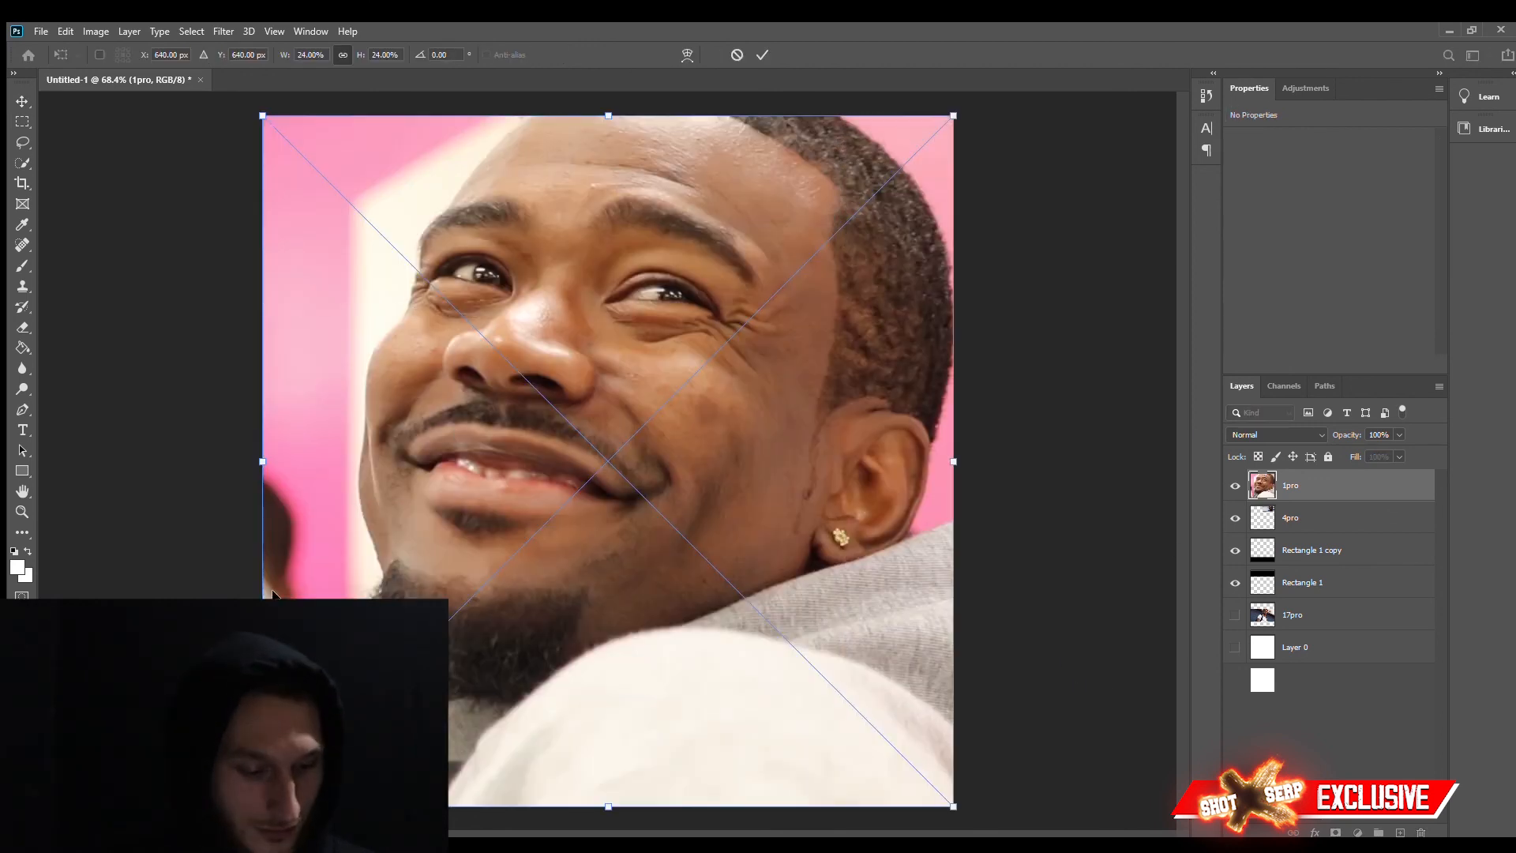
# - Place the bizz12 photo in the canvas's upper-left corner, scaled down to about 378 × 378 px
pyautogui.moveTo(262, 806); pyautogui.dragTo(451, 541)
pyautogui.moveTo(568, 506); pyautogui.dragTo(324, 261)
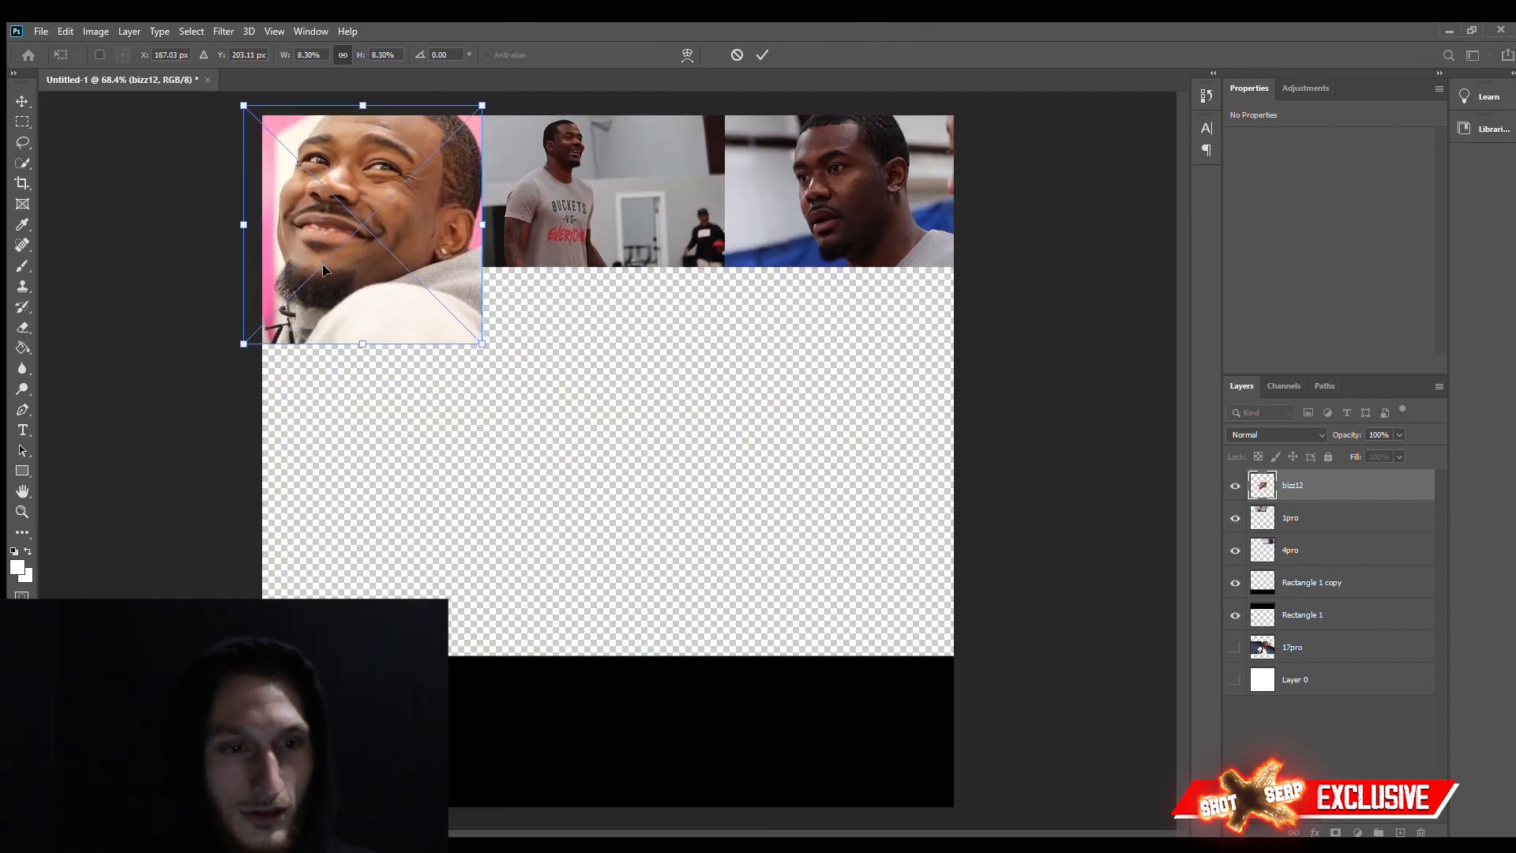
pyautogui.moveTo(240, 340); pyautogui.dragTo(253, 325)
pyautogui.moveTo(345, 290); pyautogui.dragTo(343, 277)
pyautogui.press('Return')
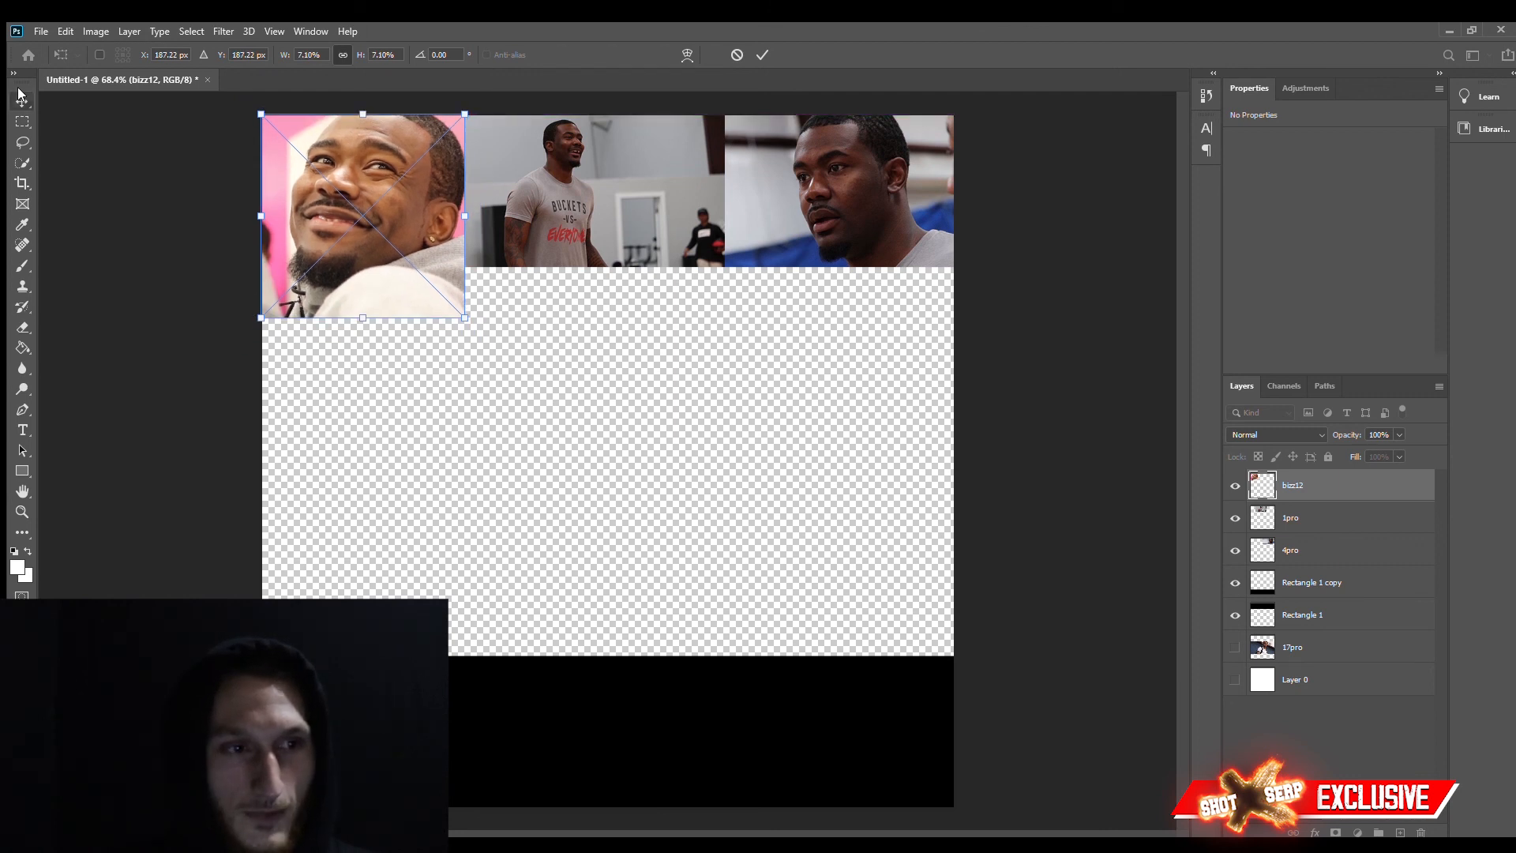
# - Rasterize the bizz12 photo and delete the part outside the Rectangle 1 outline, clearing the selection
pyautogui.keyDown('ctrl'); pyautogui.click(1262, 617); pyautogui.keyUp('ctrl')
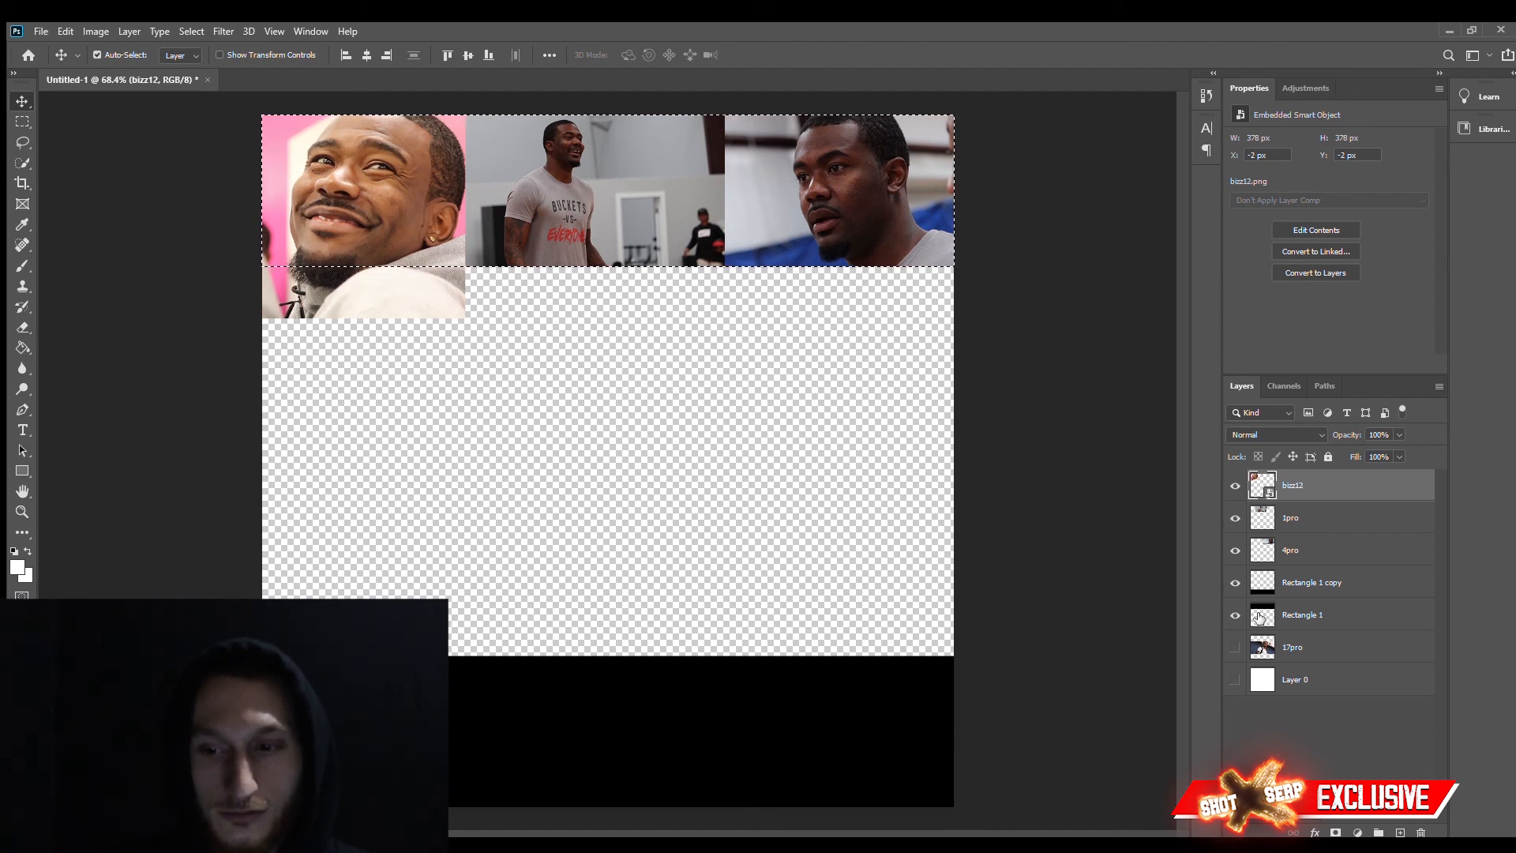
pyautogui.press('ctrl')
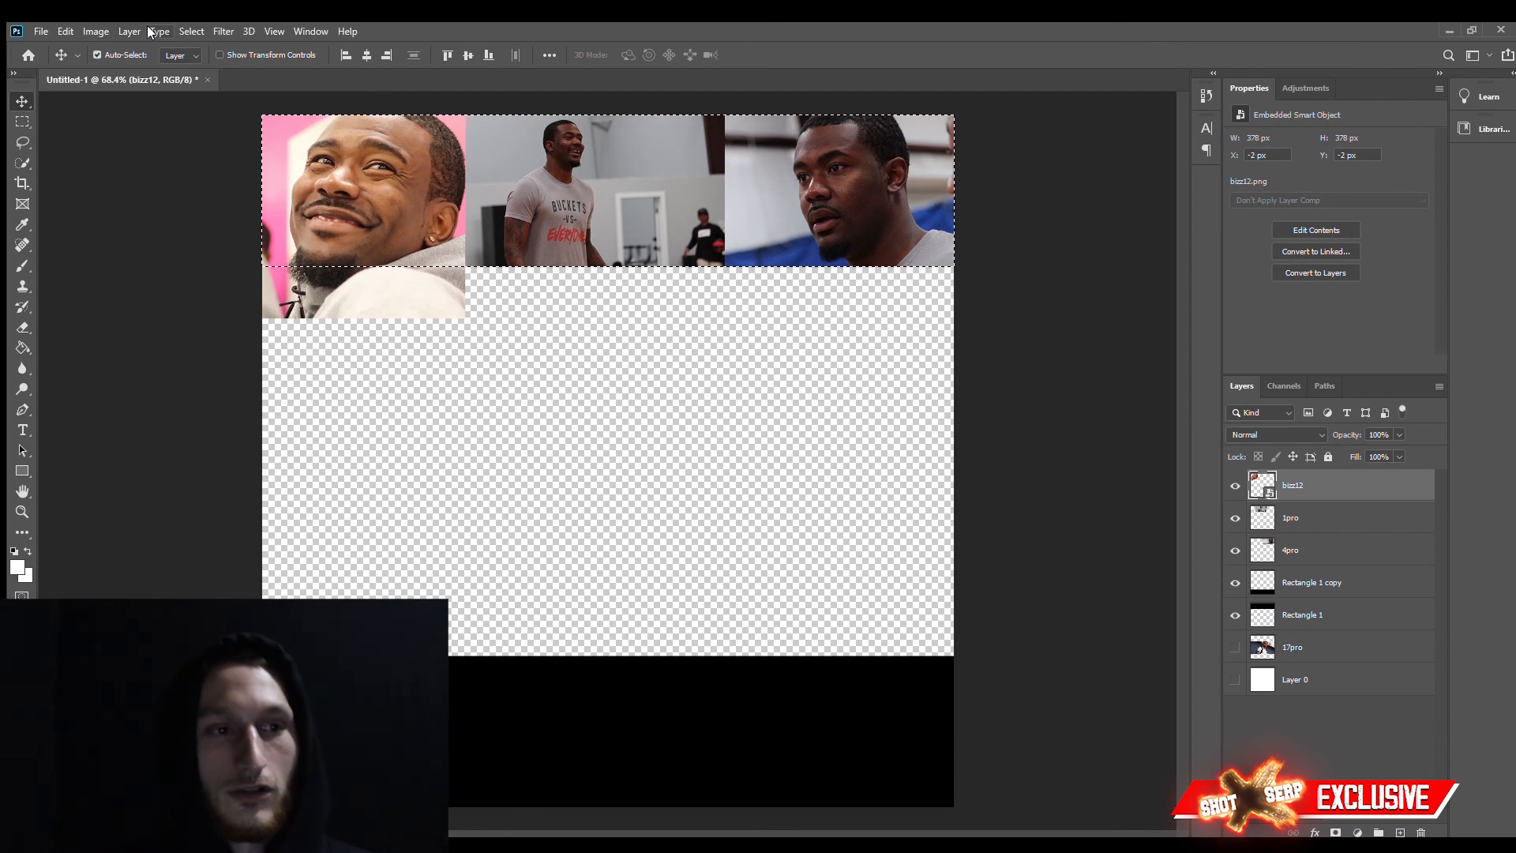
pyautogui.hotkey('ctrl', 'shift', 'i')
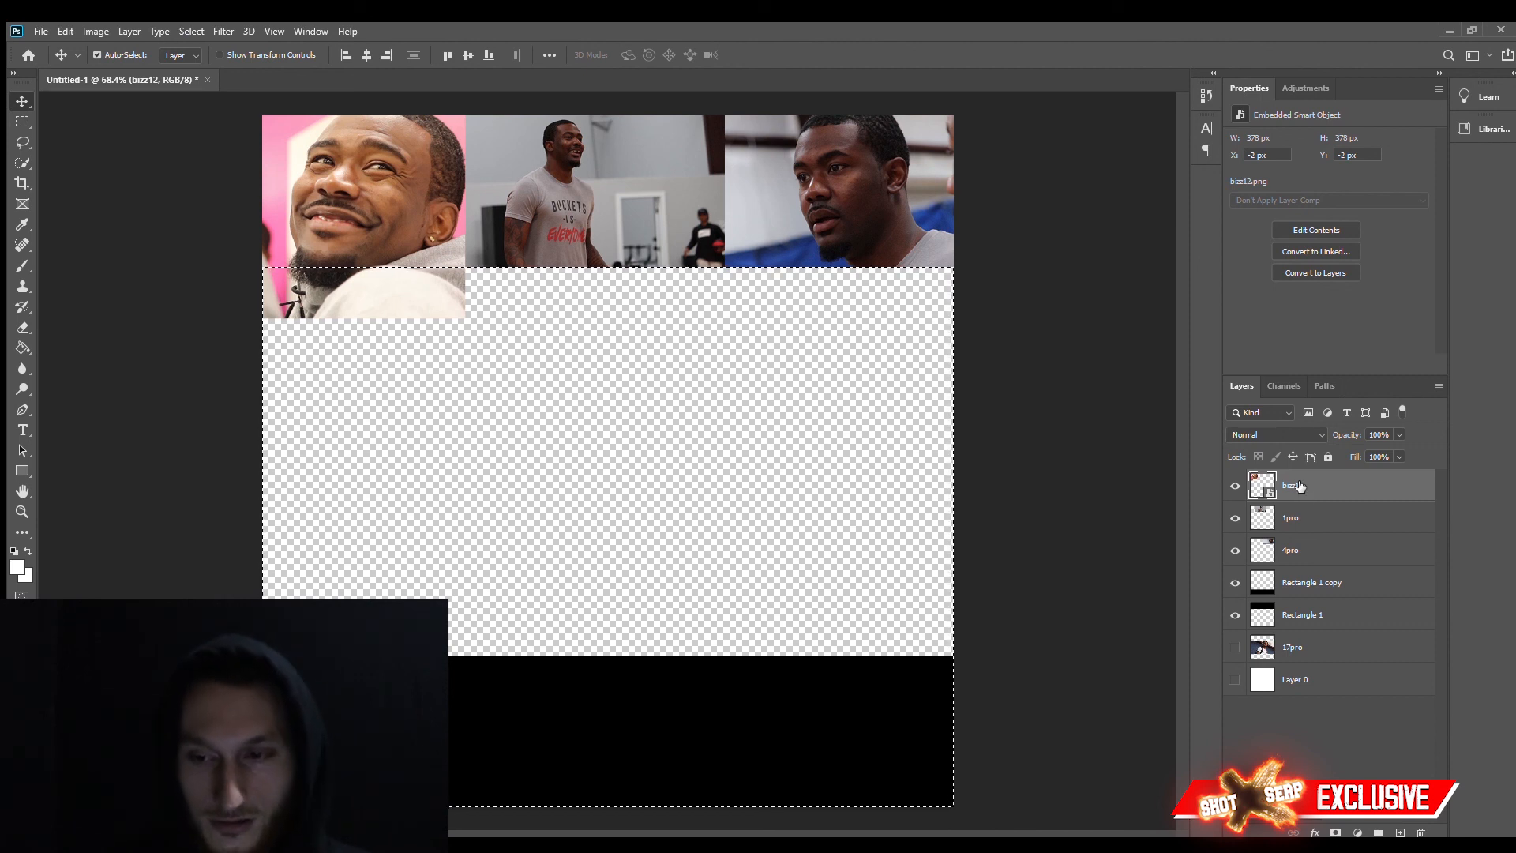
pyautogui.click(1323, 451)
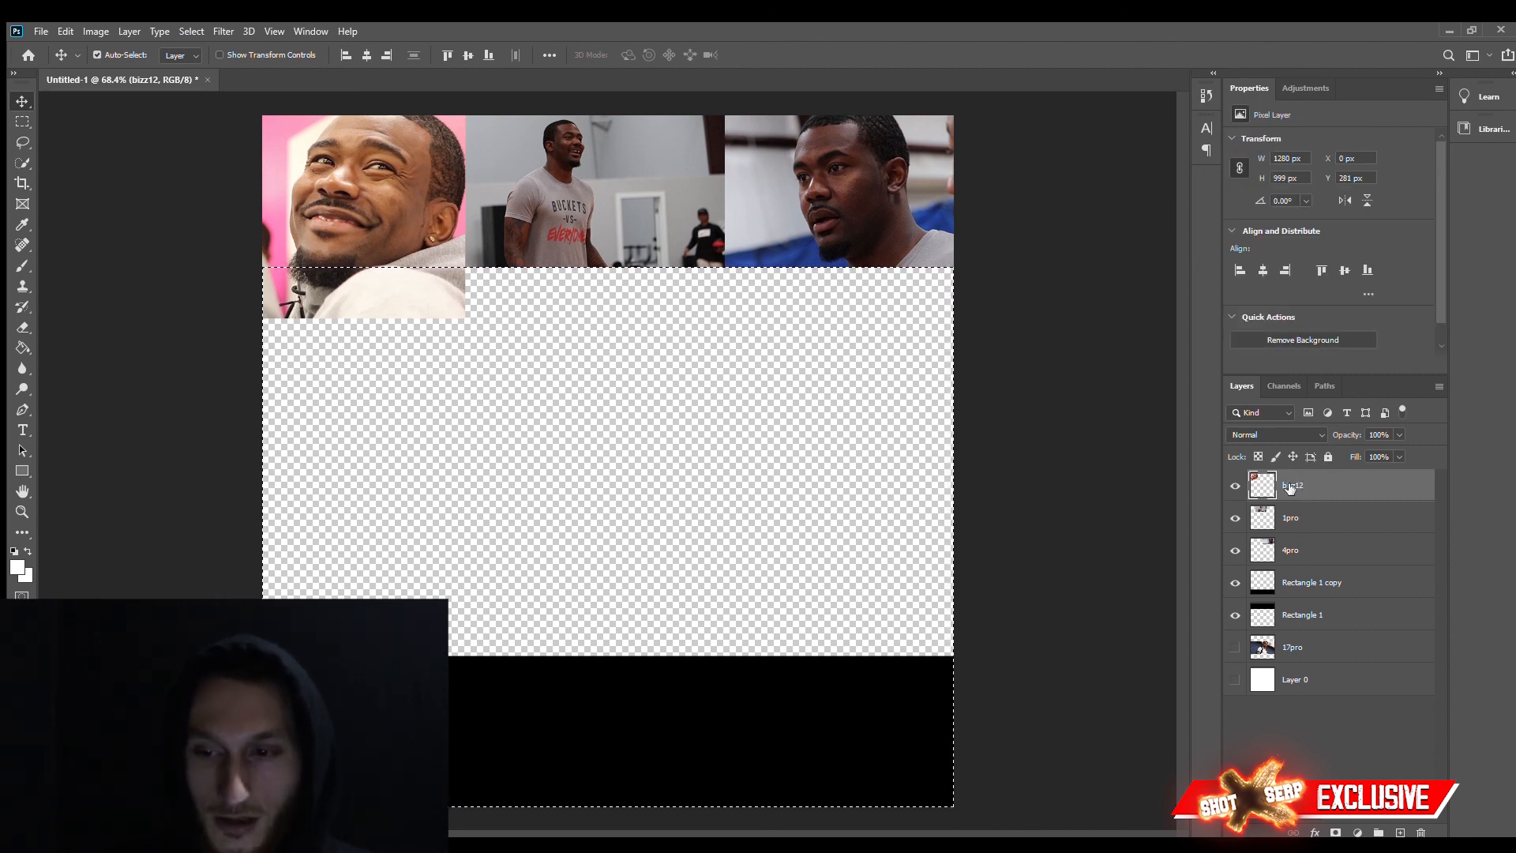
pyautogui.press('Delete')
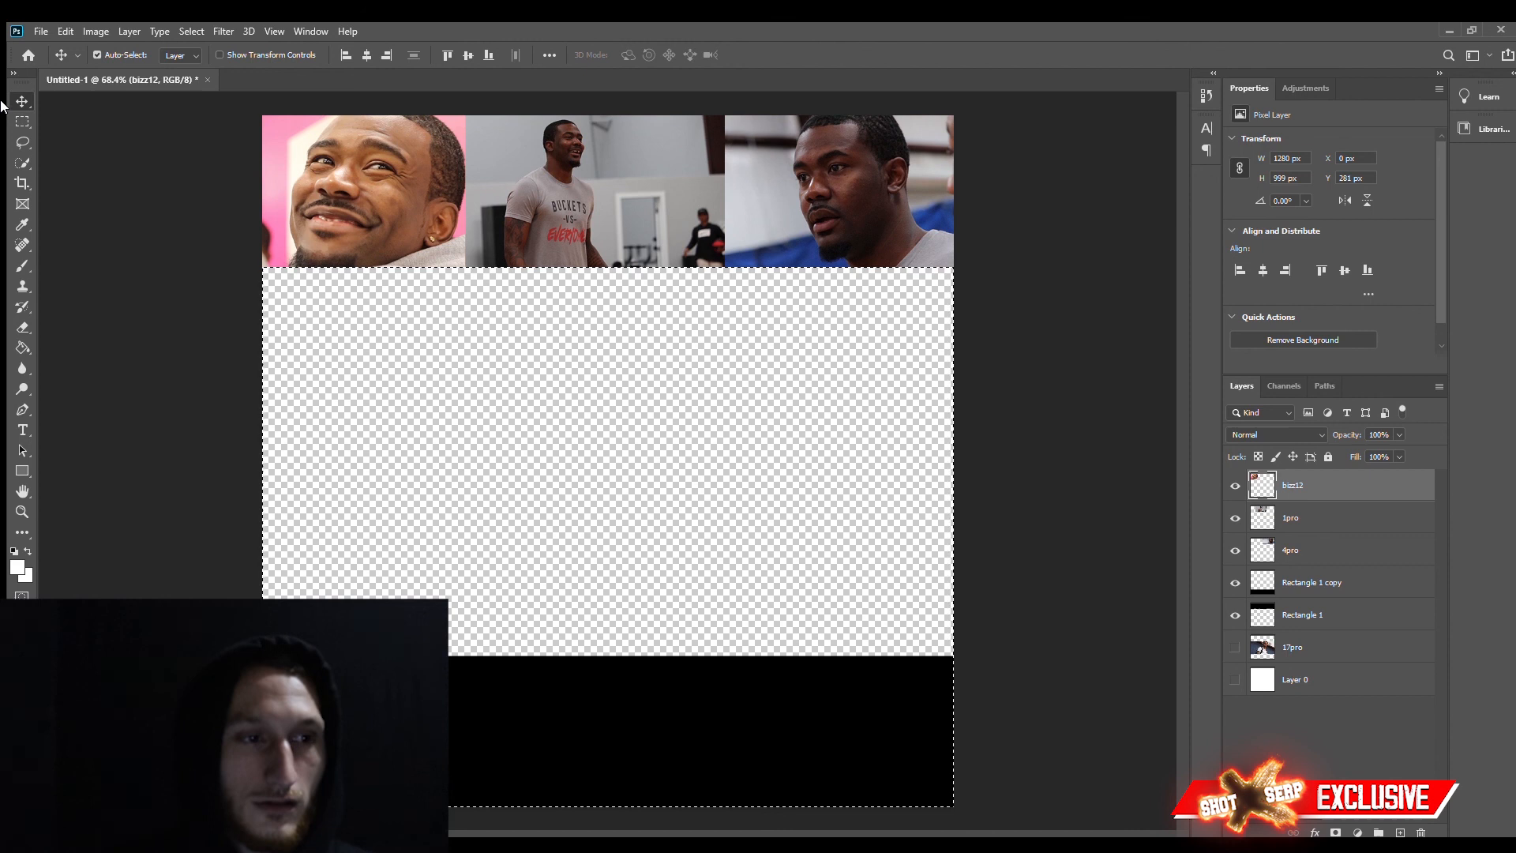
pyautogui.hotkey('ctrl', 'd')
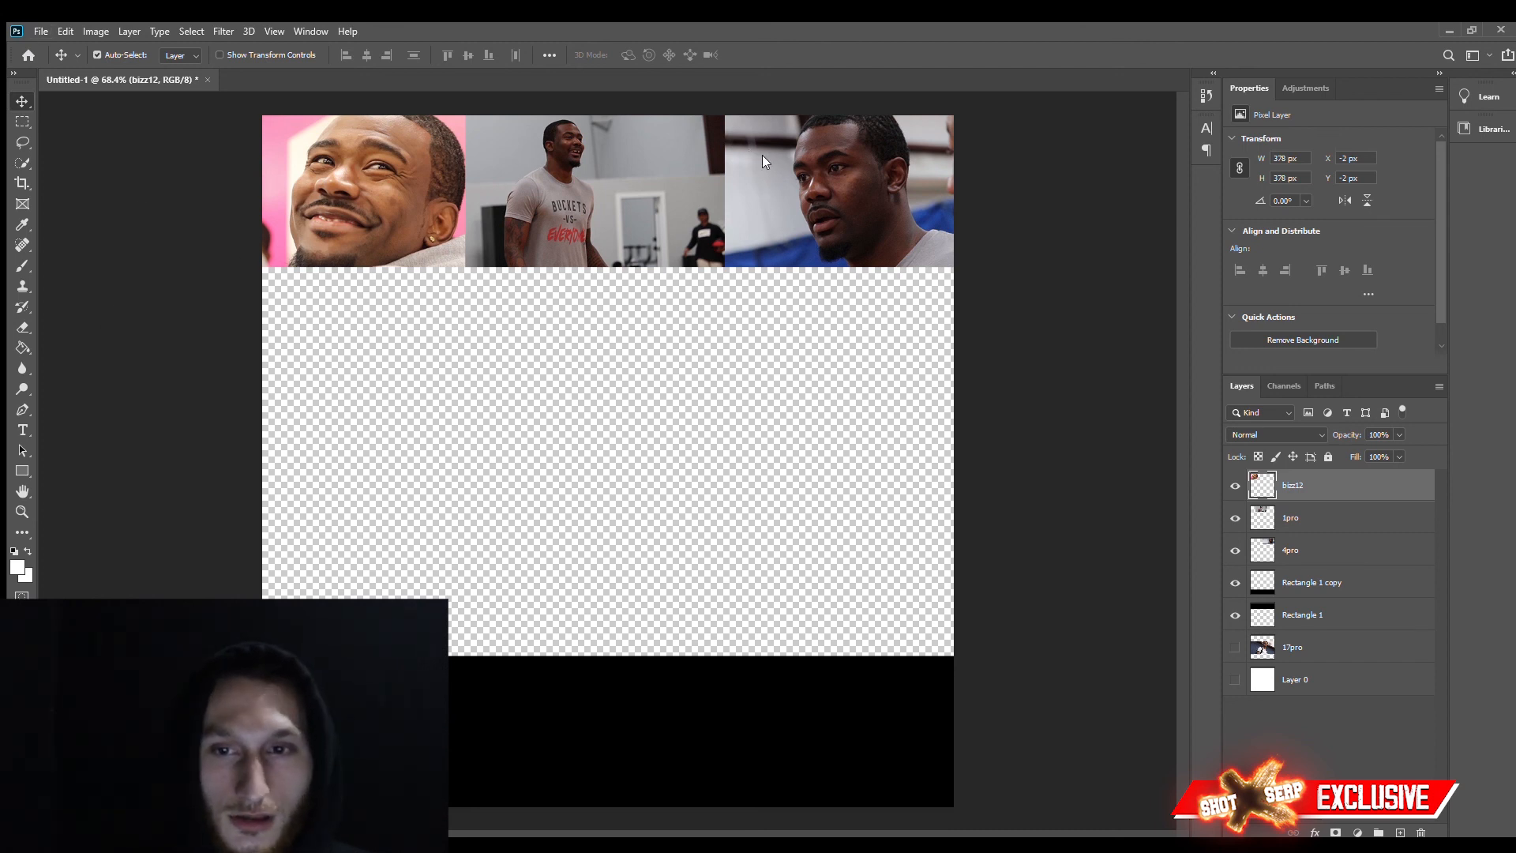
# - Place the 6pro photo over the lower black bar, enlarged to about 1438 × 810 px with the face inside the canvas
pyautogui.moveTo(953, 559); pyautogui.dragTo(559, 468)
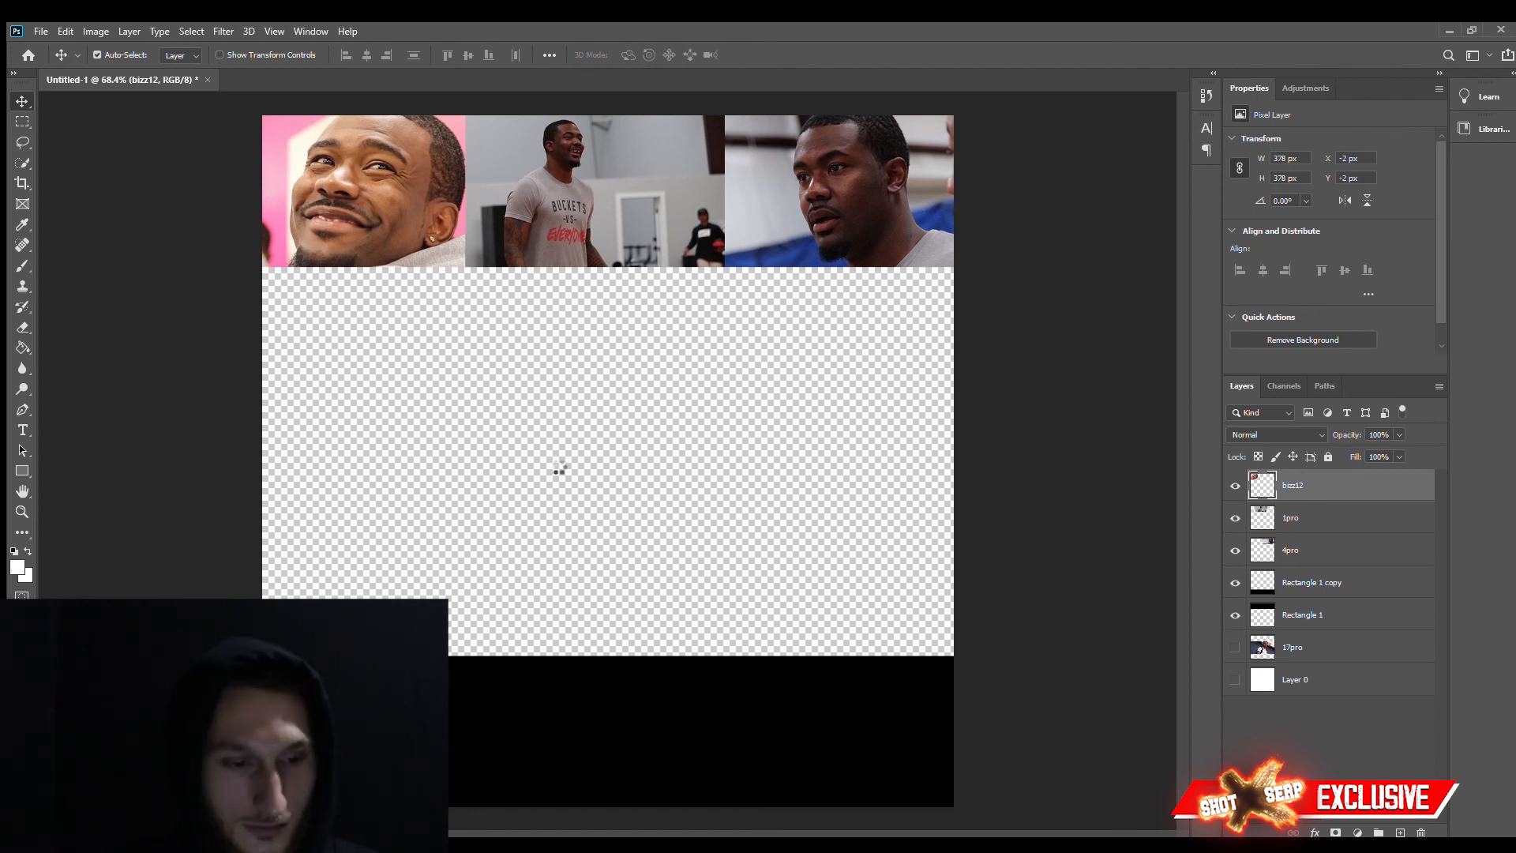
pyautogui.moveTo(770, 533); pyautogui.dragTo(785, 696)
pyautogui.hotkey('ctrl', '-')
pyautogui.moveTo(753, 618); pyautogui.dragTo(753, 681)
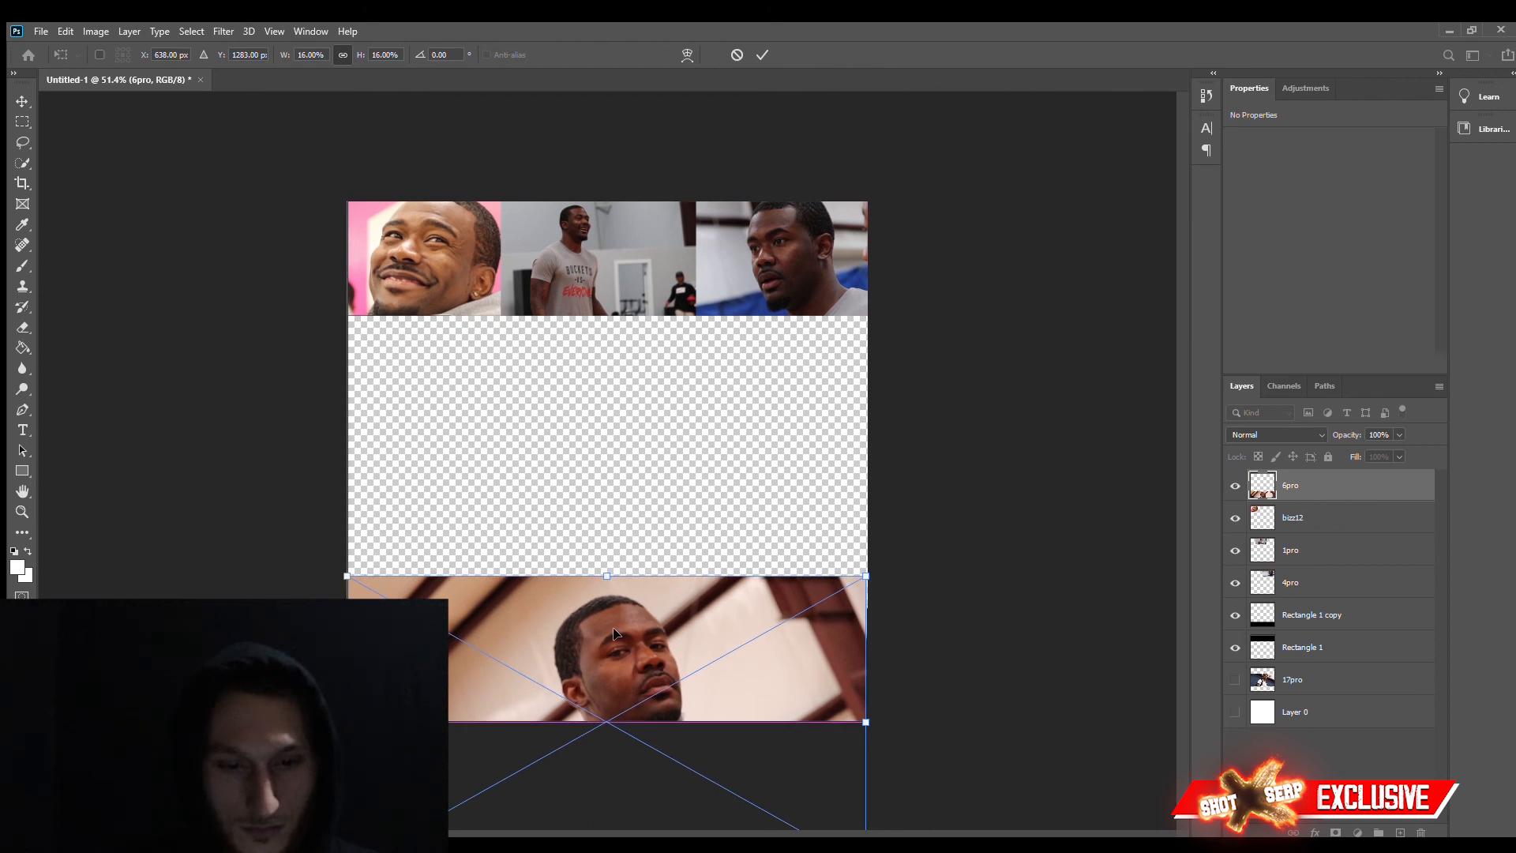
pyautogui.moveTo(348, 574); pyautogui.dragTo(314, 552)
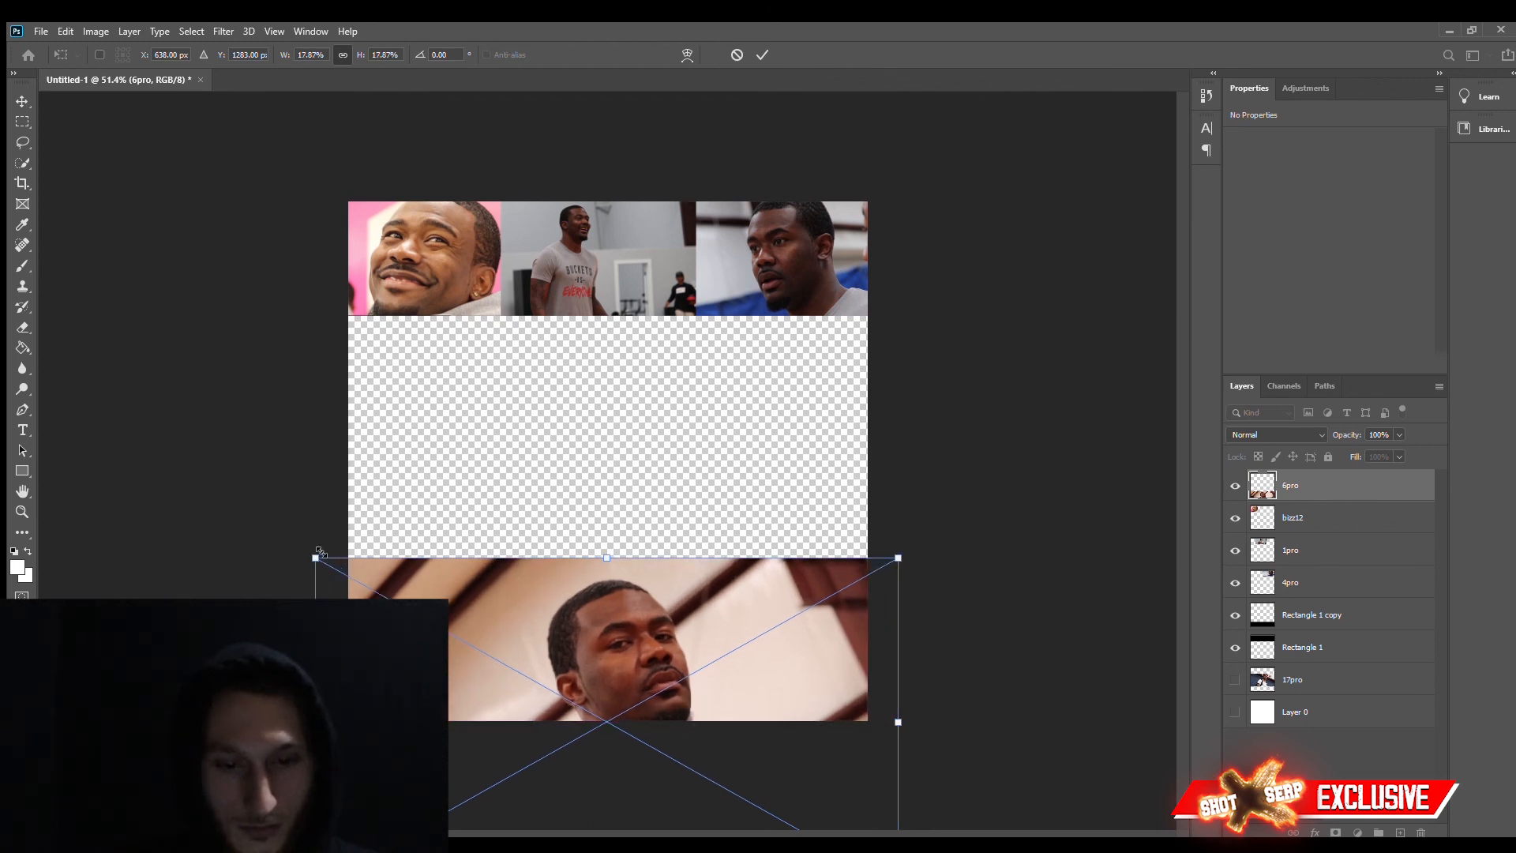
pyautogui.press('Return')
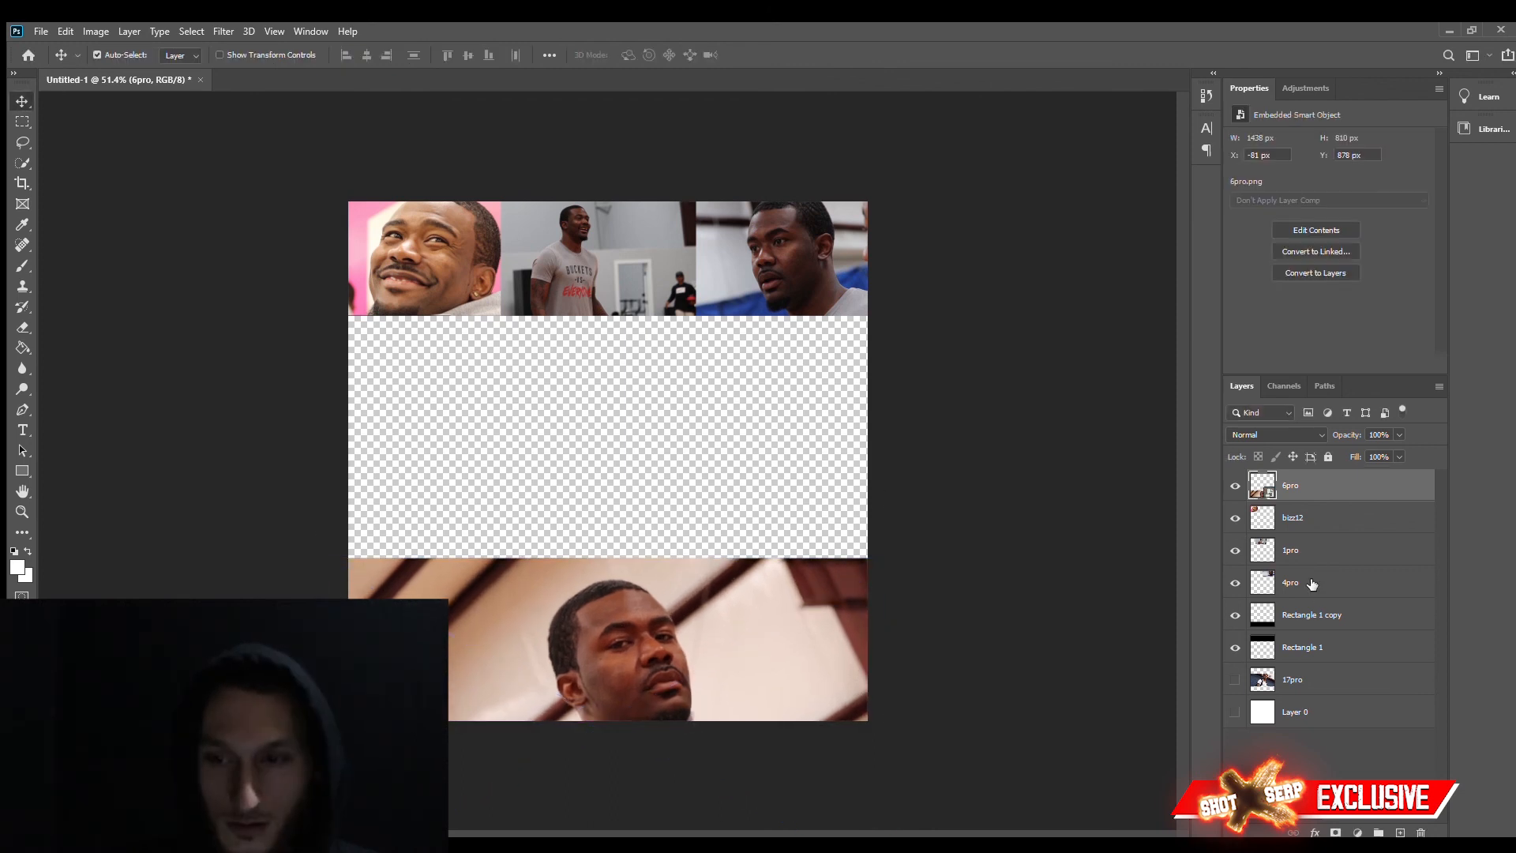
# - Rasterize the 6pro photo and delete the part outside the lower bar's Rectangle 1 copy outline, clearing the selection
pyautogui.rightClick(1317, 488)
pyautogui.click(1323, 441)
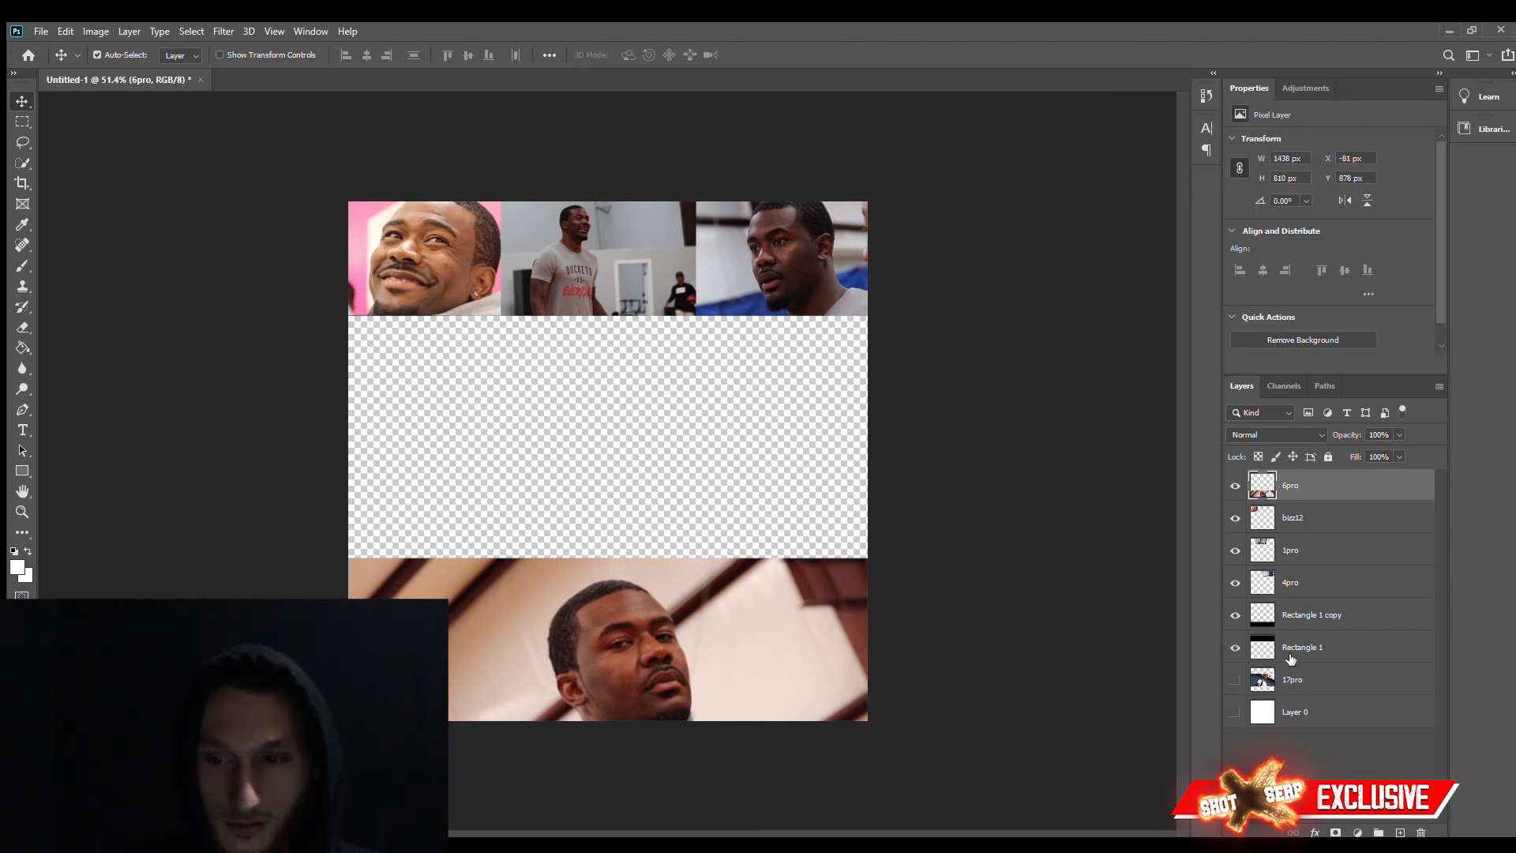
pyautogui.keyDown('ctrl'); pyautogui.click(1263, 617); pyautogui.keyUp('ctrl')
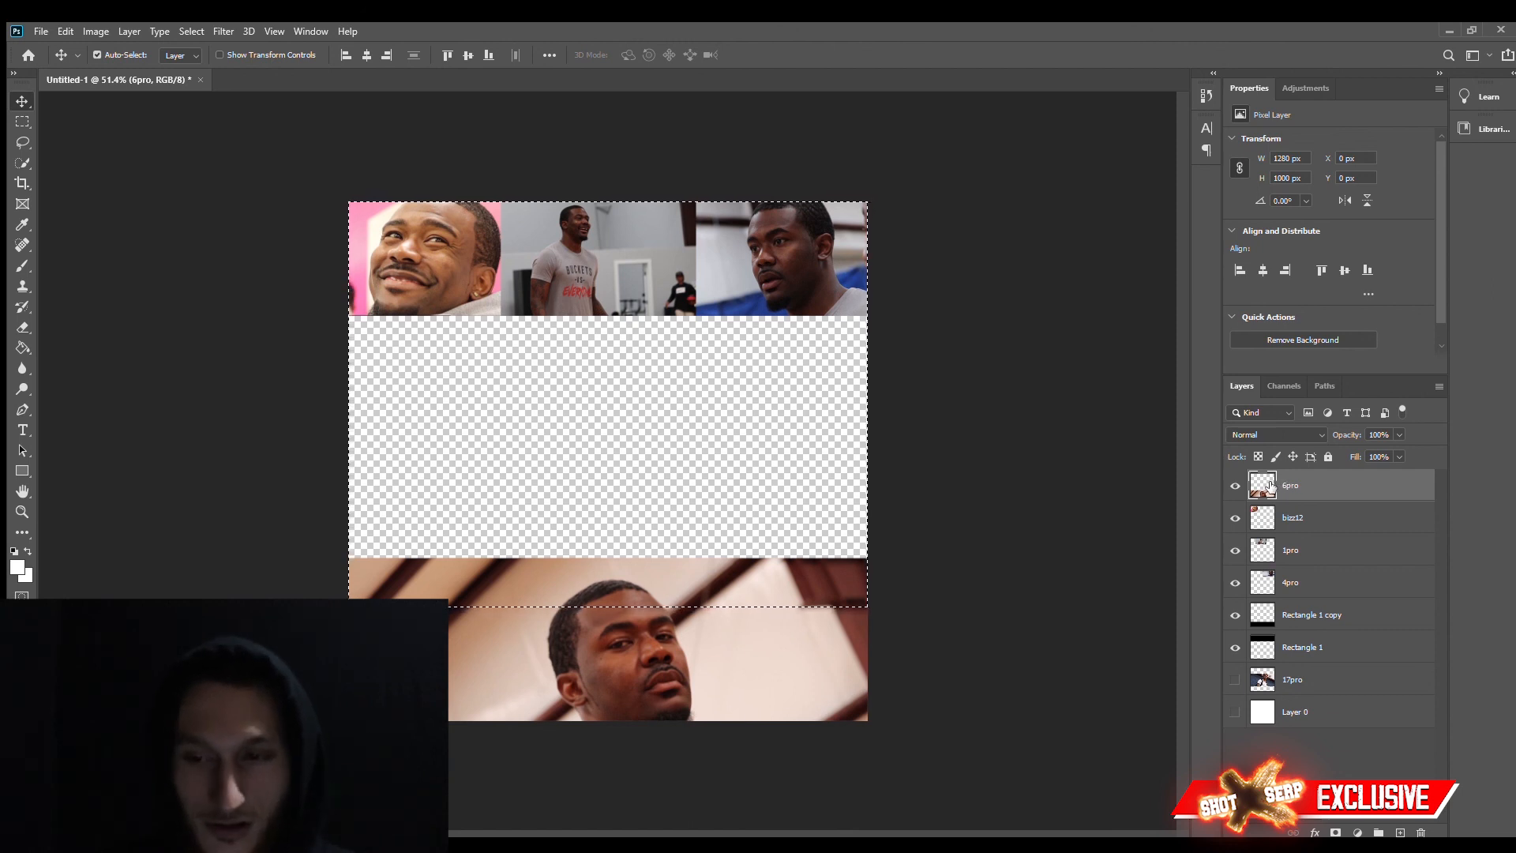
pyautogui.press('Delete')
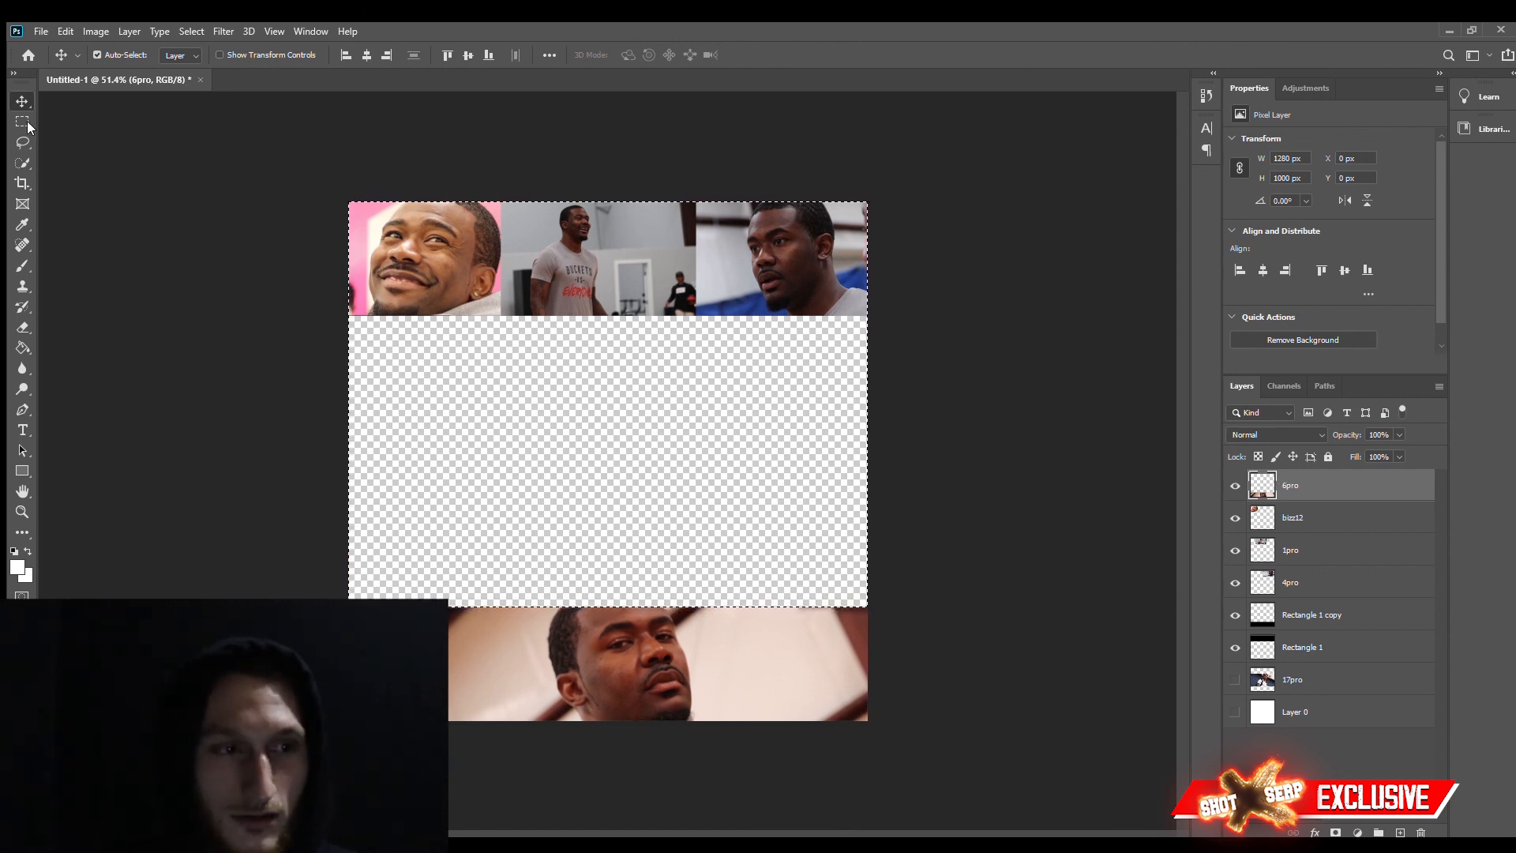
pyautogui.hotkey('ctrl', 'd')
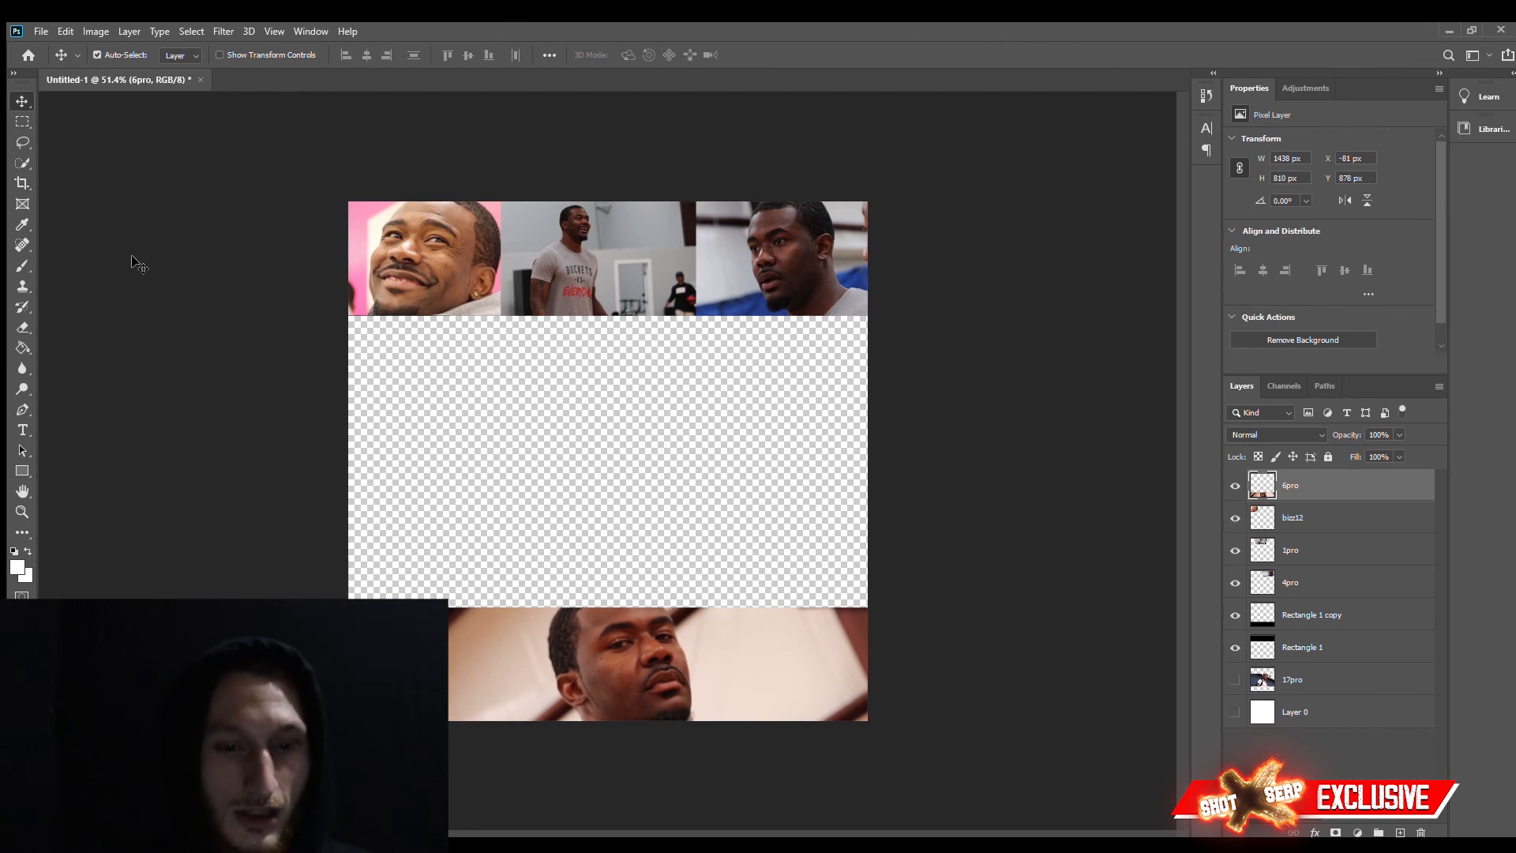
pyautogui.click(135, 262)
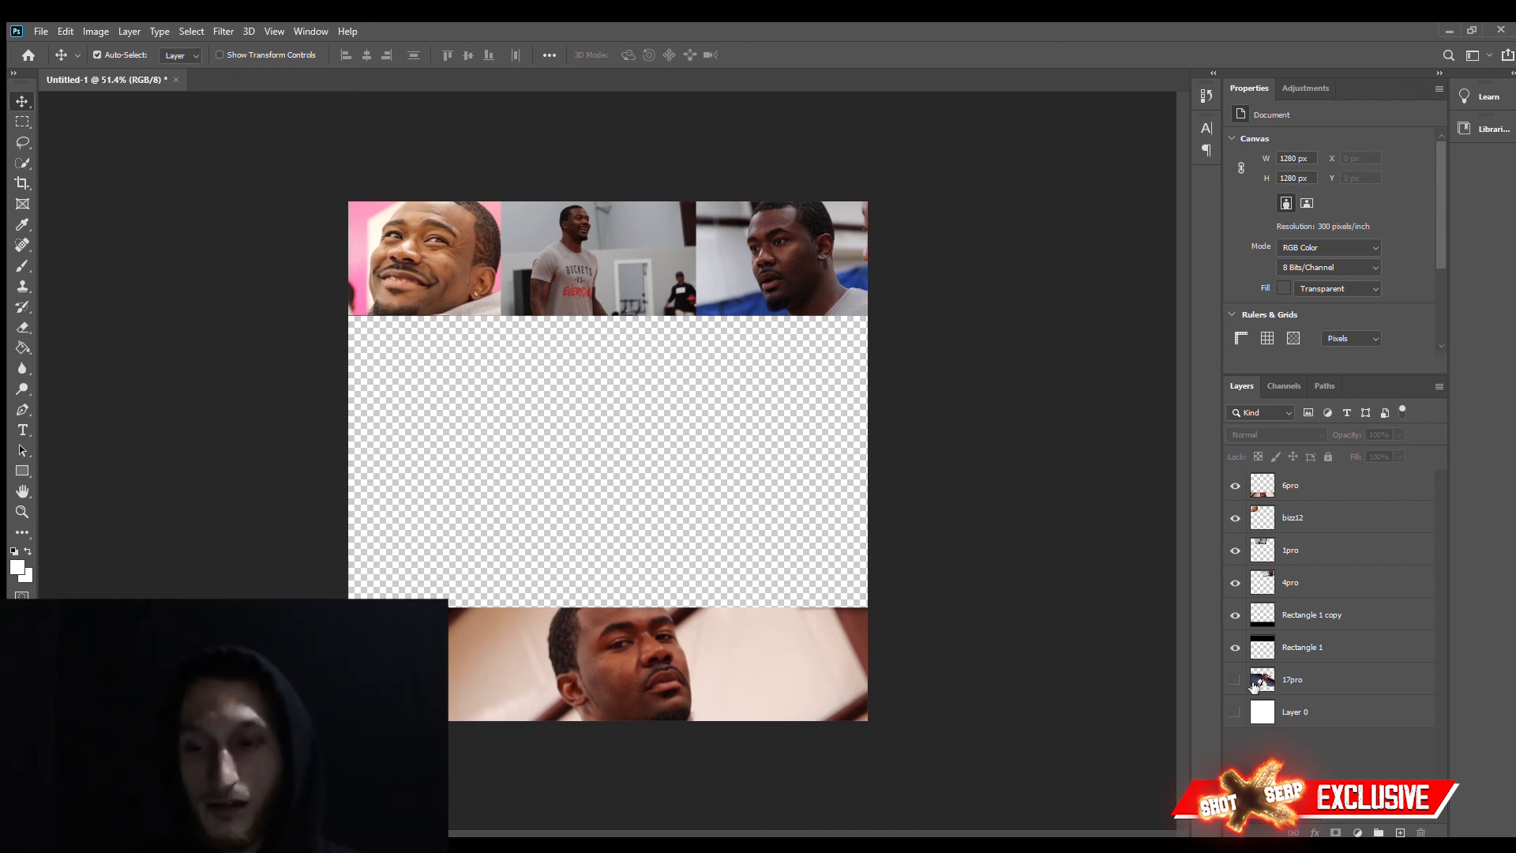
# - Preview the layout with the white Layer 0 shown, and hide that layer again
pyautogui.click(1234, 712)
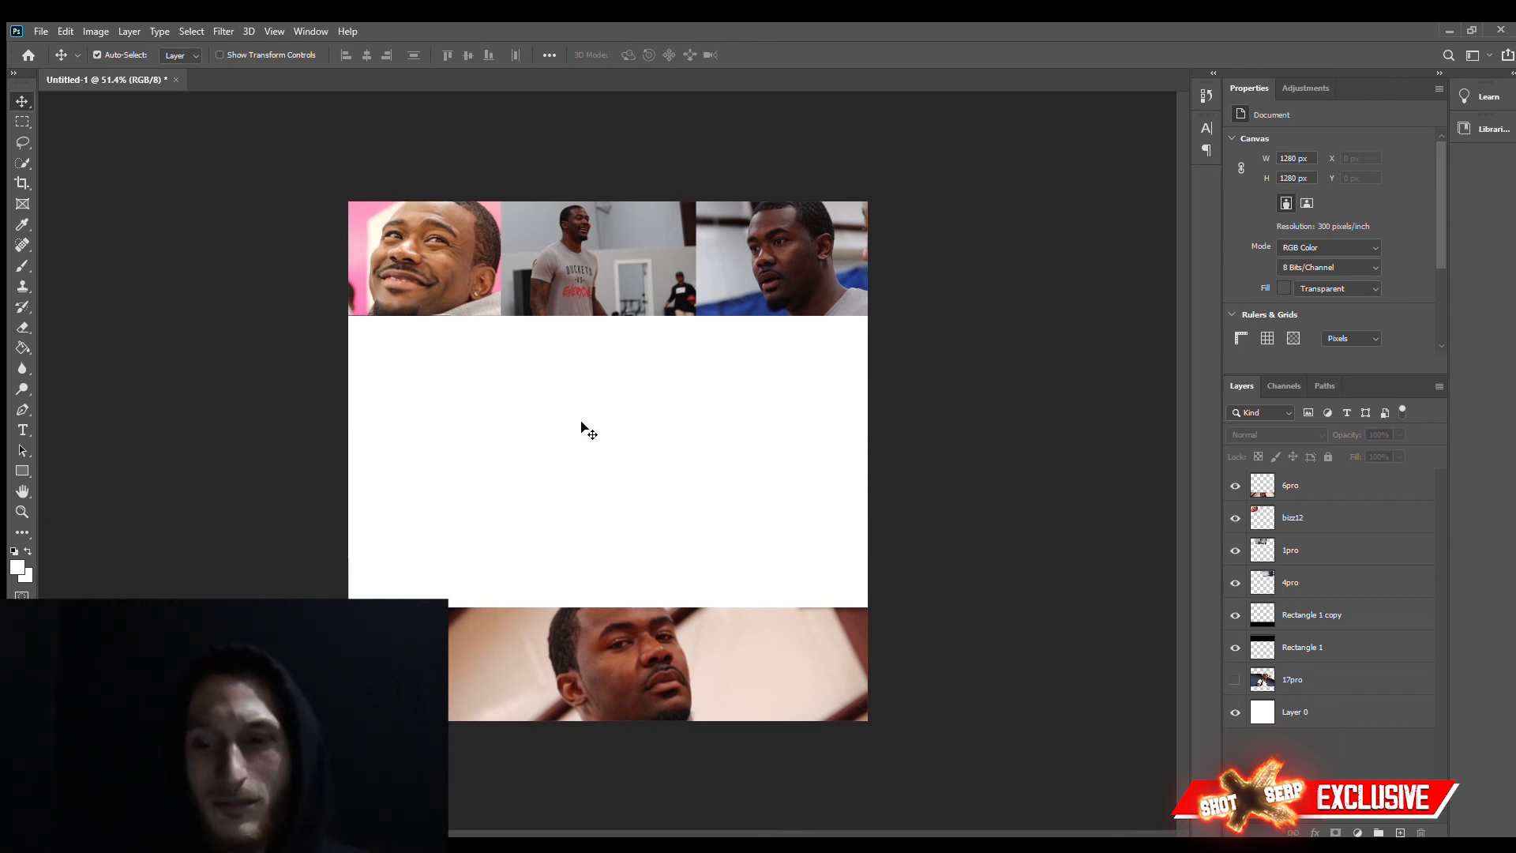
pyautogui.click(1235, 712)
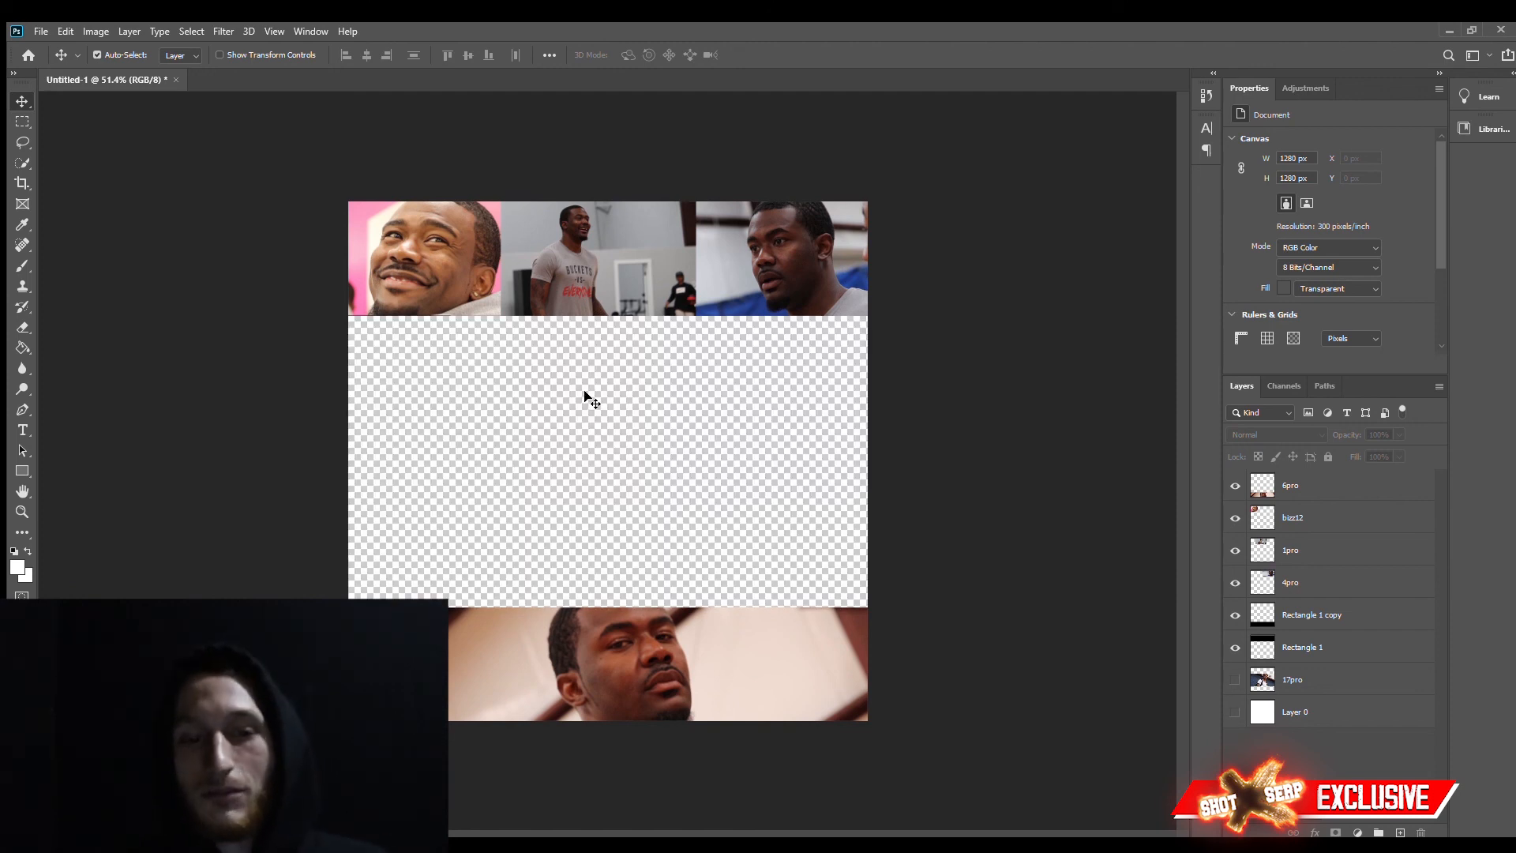